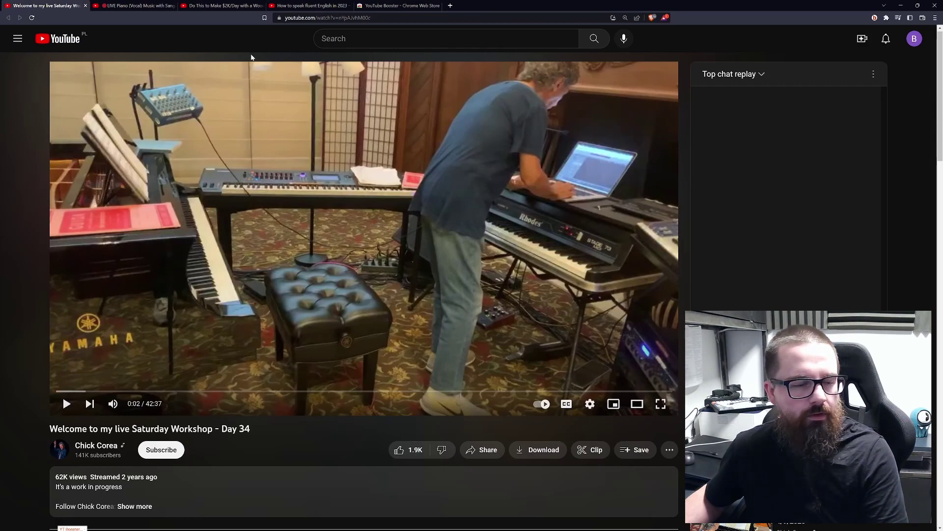
# Step: Scroll down the Saturday Workshop video page to the Booster panel's end screens and frame thumbnails
pyautogui.scroll(-2, 336, 110)
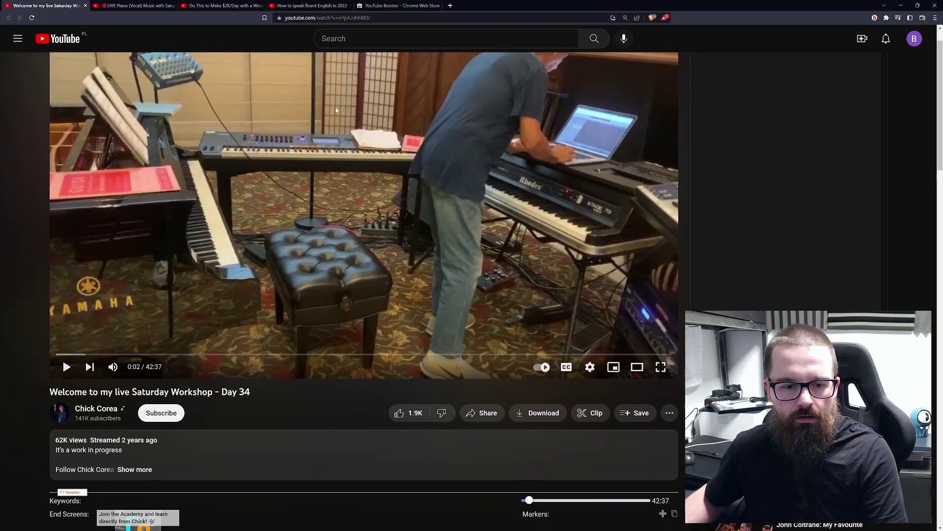
pyautogui.scroll(-5, 336, 110)
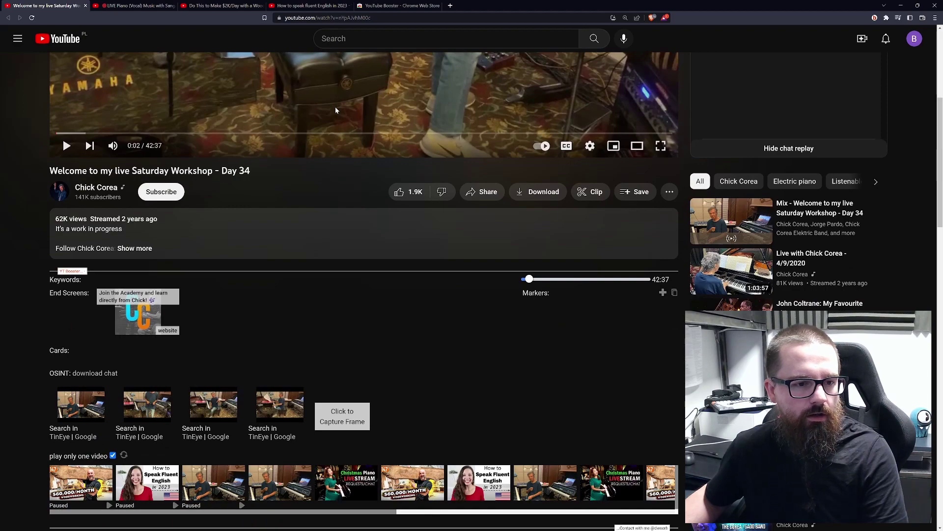
pyautogui.scroll(-2, 335, 110)
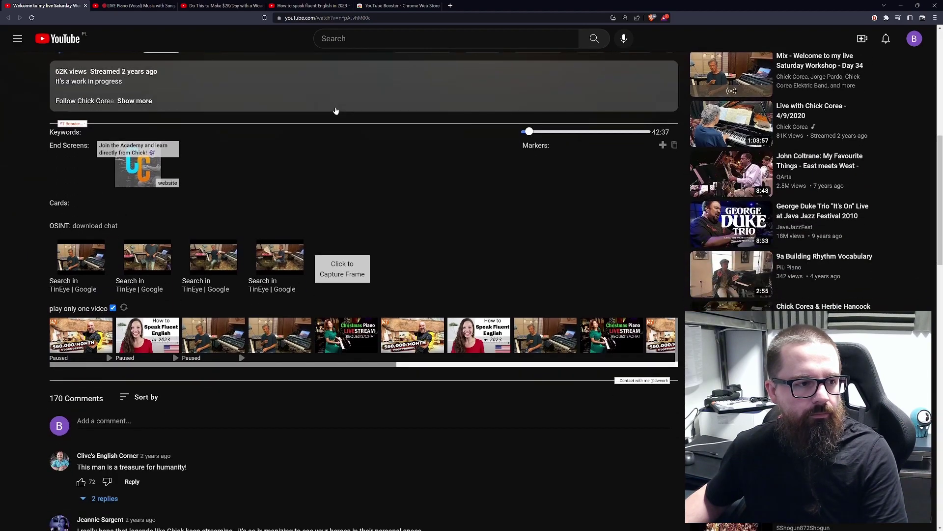
# Step: Collapse and re-expand the Booster panel, then open the Booster feature checklist
pyautogui.click(81, 124)
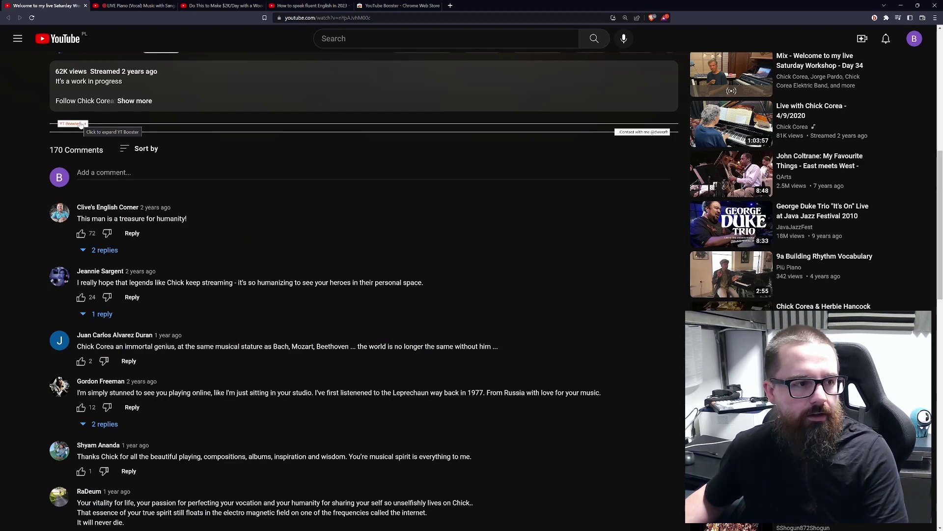
pyautogui.click(81, 124)
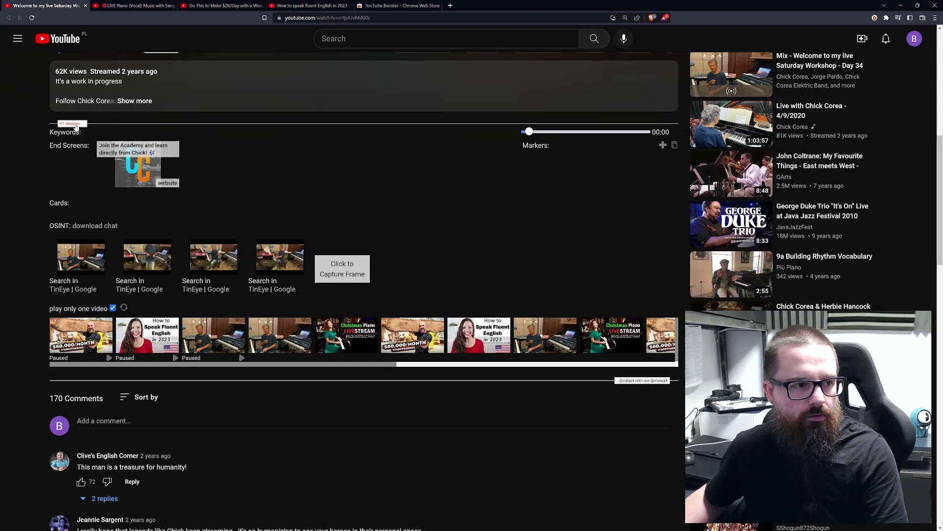
pyautogui.scroll(3, 142, 154)
pyautogui.click(875, 18)
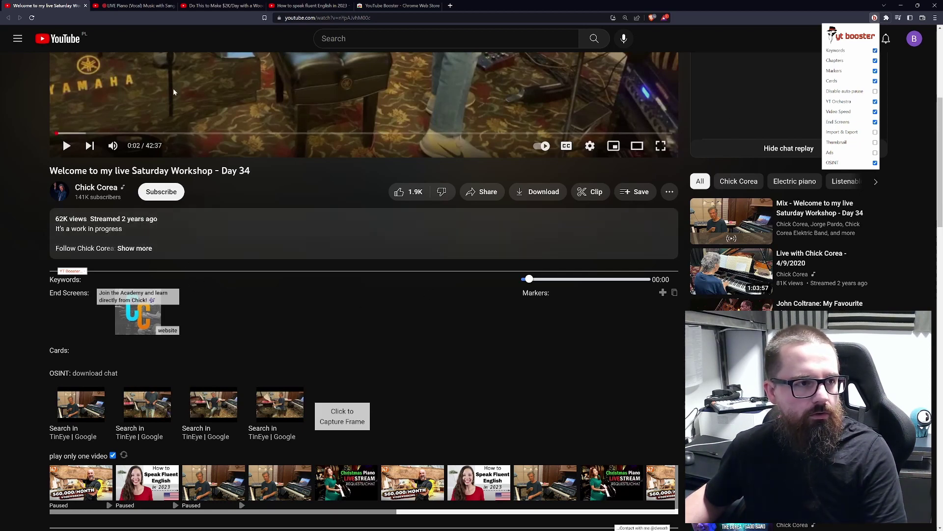
# Step: Switch to the LIVE Piano video and preview its 'Beautiful piano music live' keyword search in a new tab
pyautogui.click(145, 6)
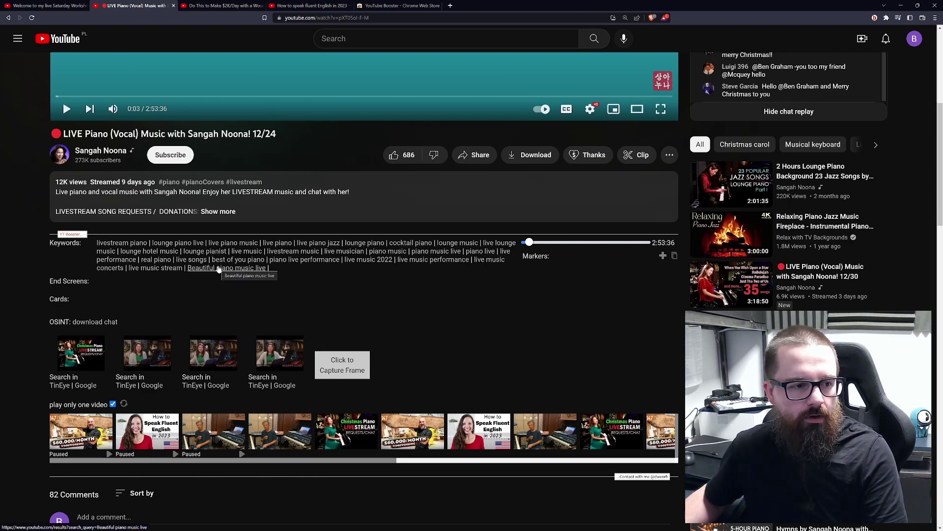
pyautogui.rightClick(218, 268)
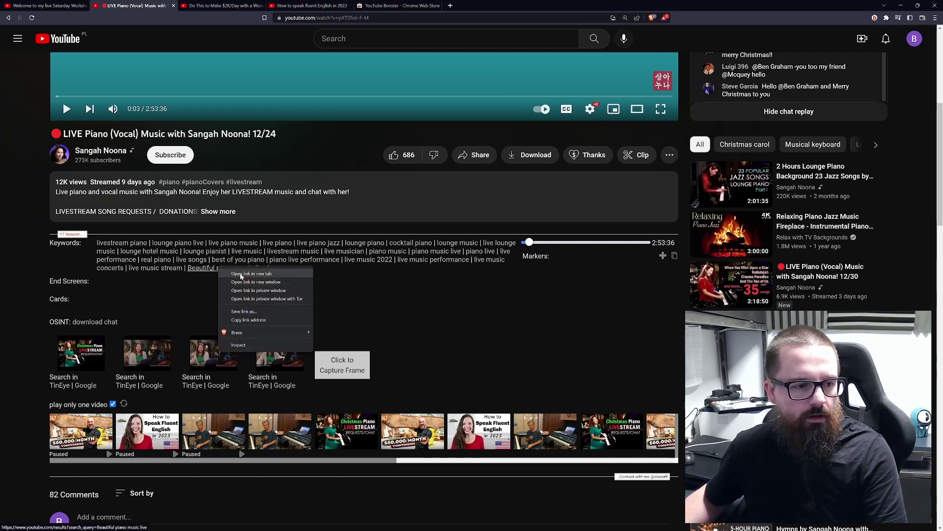
pyautogui.click(239, 274)
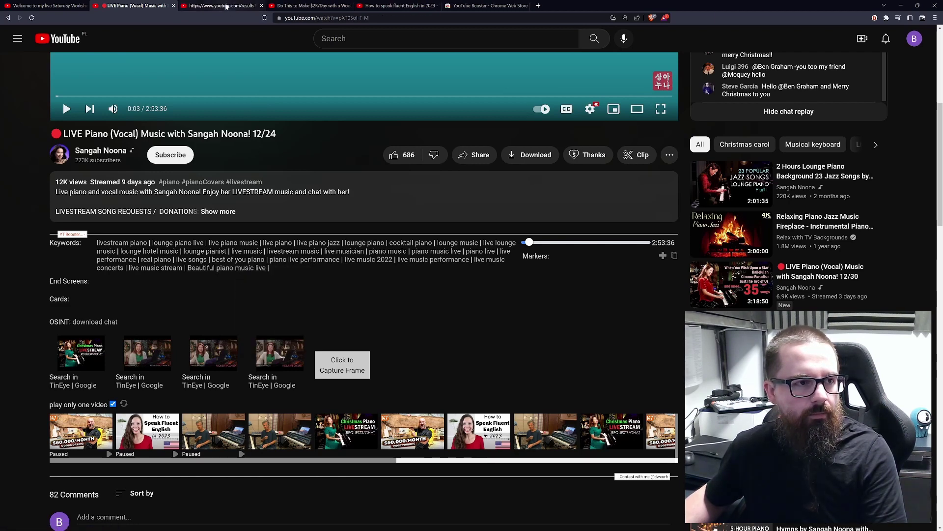
pyautogui.click(225, 6)
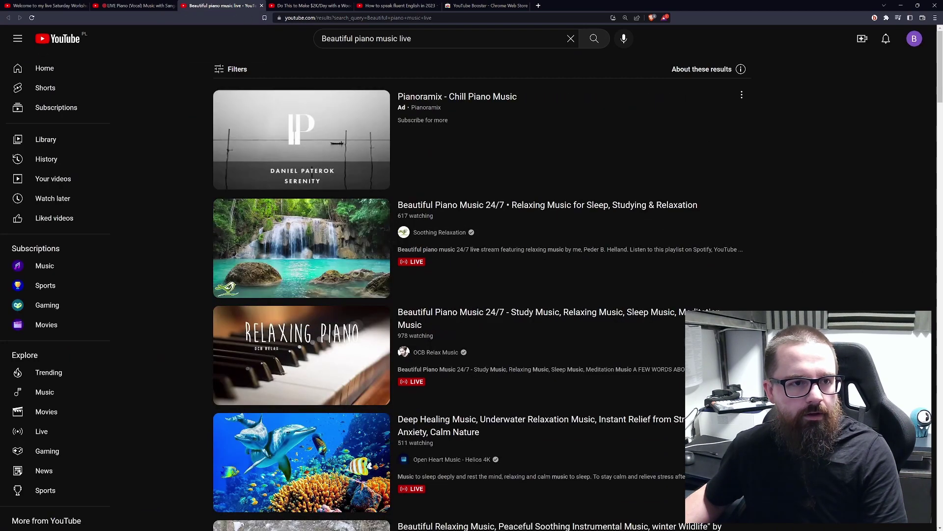
pyautogui.click(262, 6)
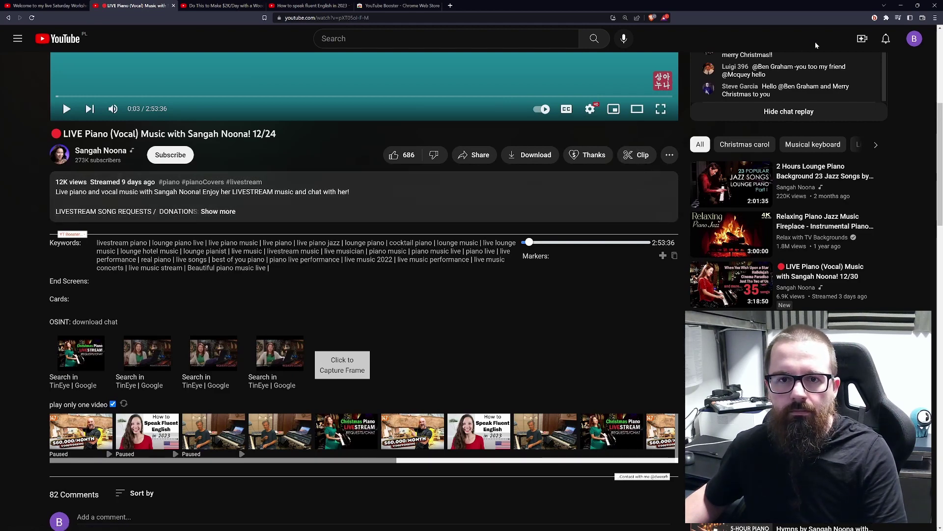
# Step: Open and close the Booster feature settings list, then scroll back up the LIVE Piano page
pyautogui.click(874, 18)
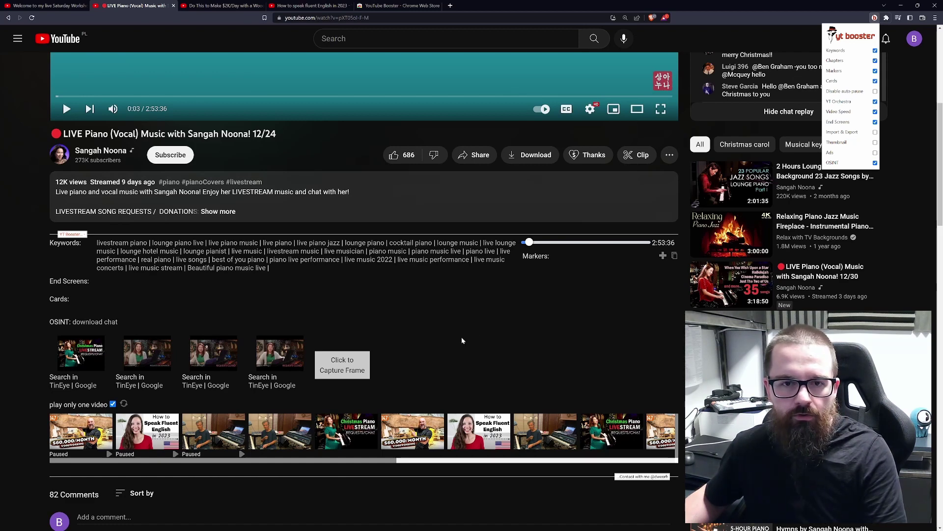
pyautogui.click(456, 324)
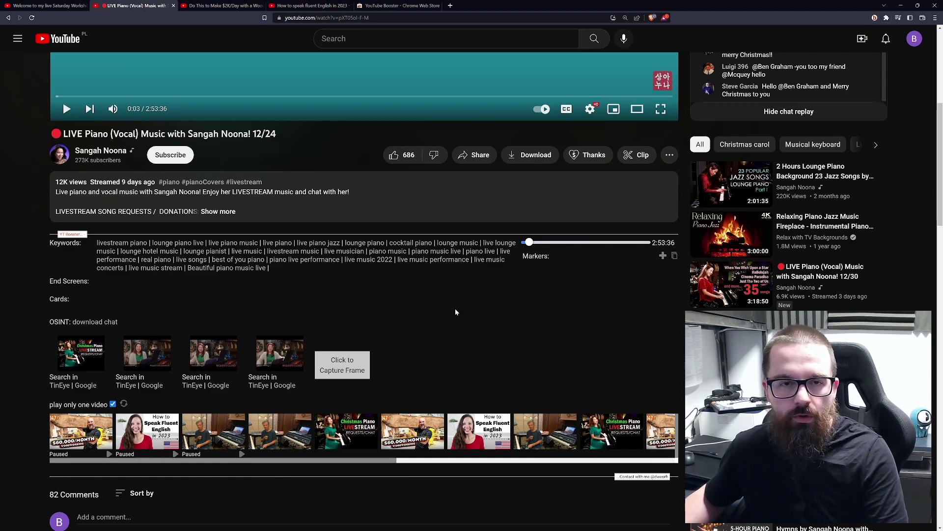
pyautogui.scroll(2, 456, 312)
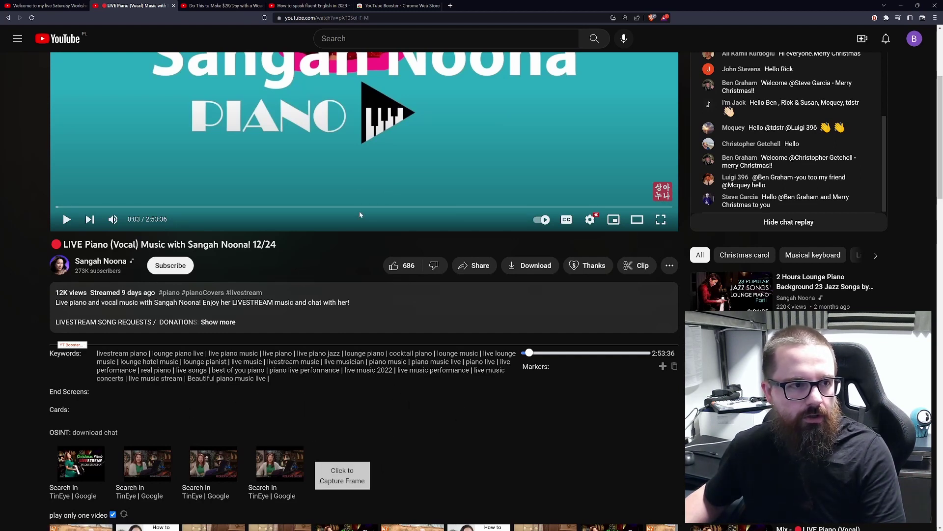
# Step: Switch to the woodworking video and jump it to the 01:13 'Story behind the shop' chapter
pyautogui.click(226, 6)
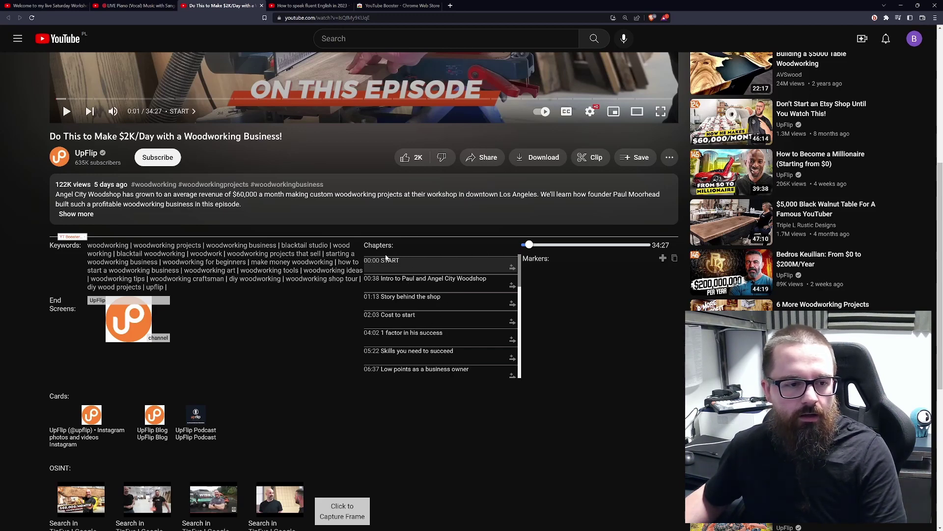
pyautogui.scroll(3, 314, 374)
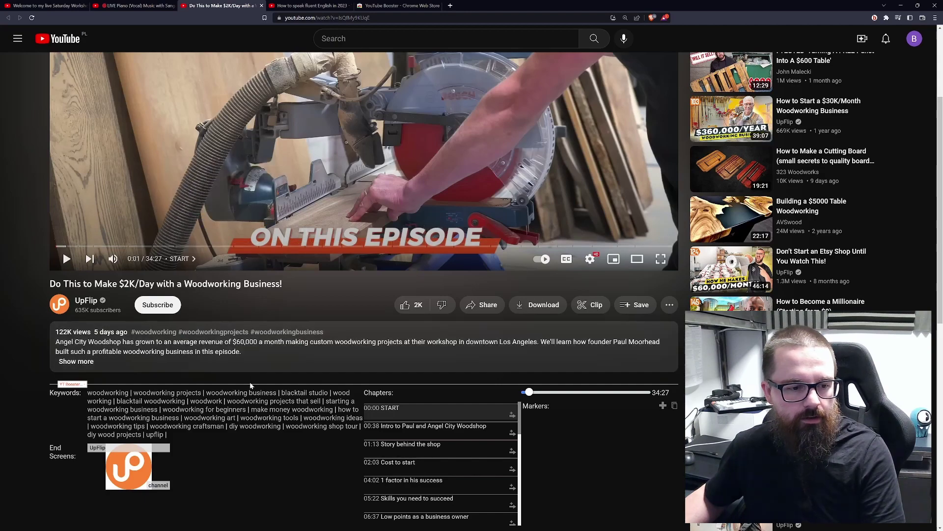
pyautogui.scroll(-2, 251, 384)
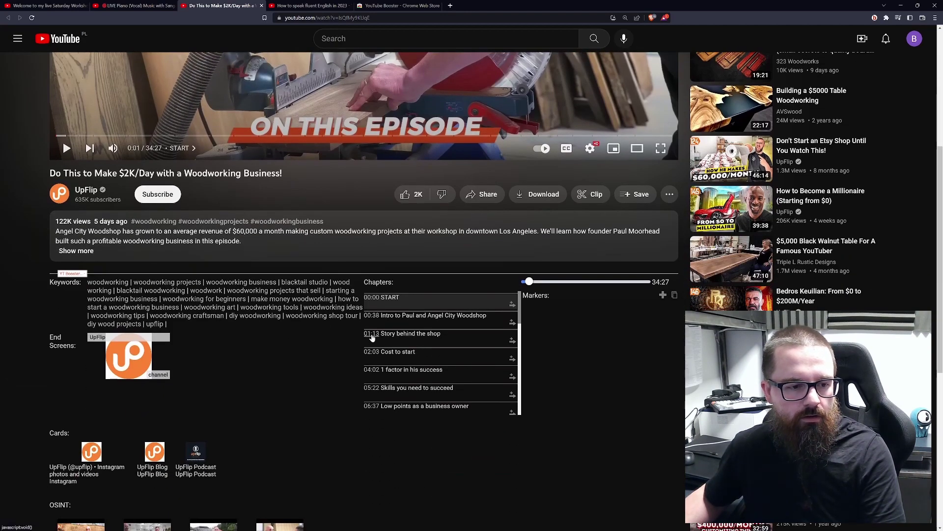
pyautogui.click(372, 337)
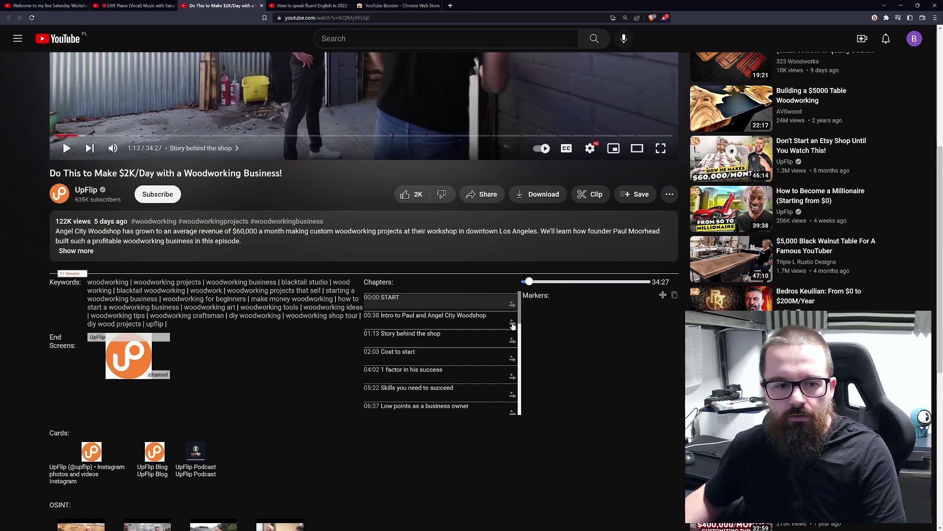
# Step: Save the 02:03 'Cost to start' chapter as a marker tagged #woodworking
pyautogui.click(875, 18)
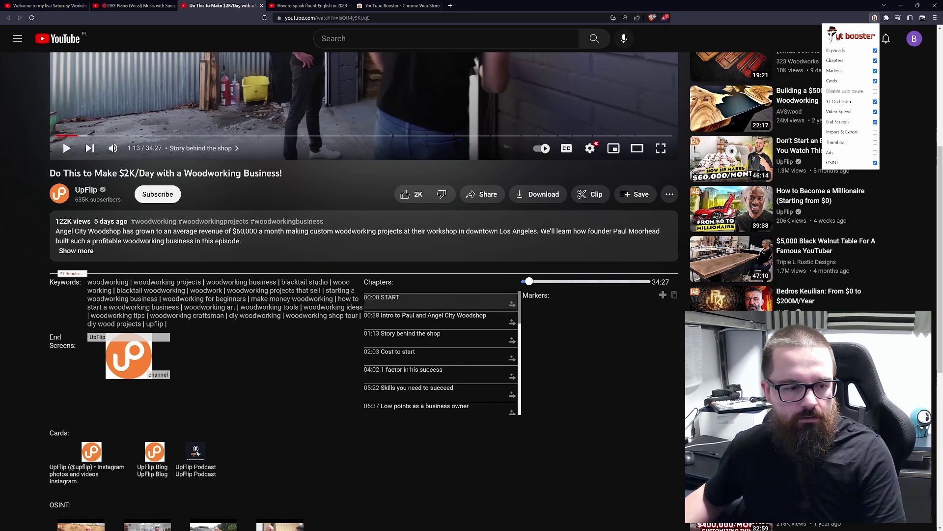
pyautogui.click(511, 360)
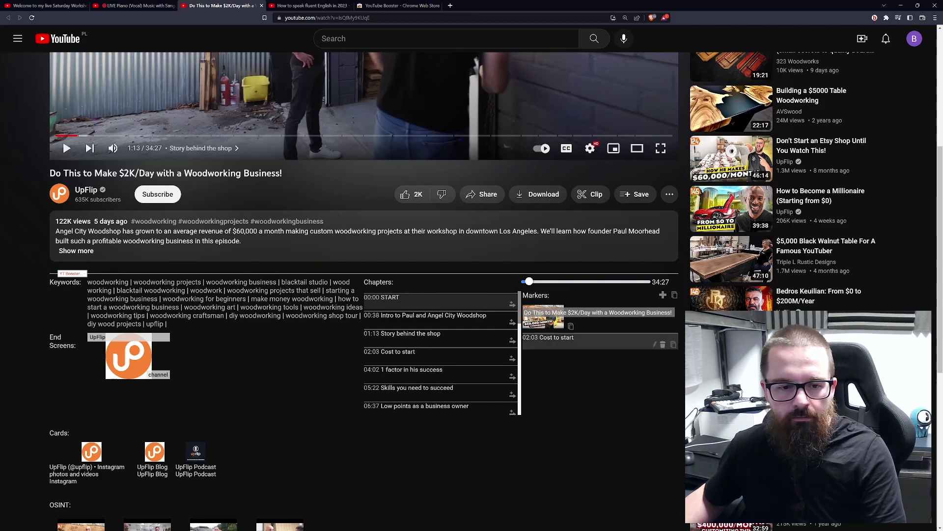
pyautogui.click(654, 345)
pyautogui.press('Tab')
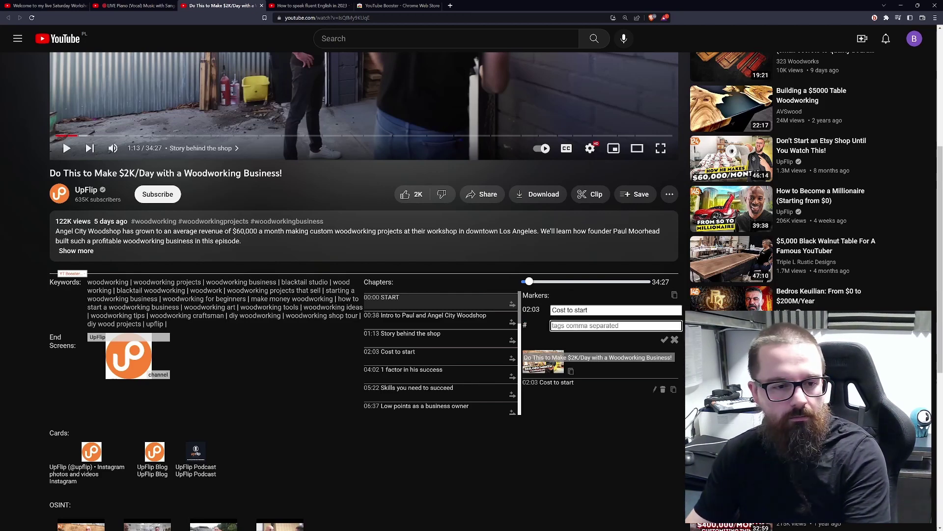
pyautogui.write('#')
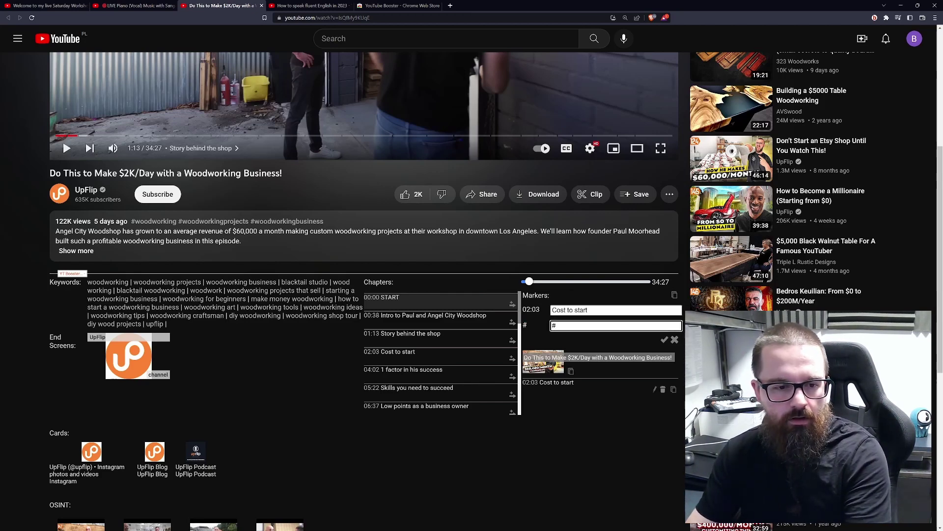
pyautogui.write('woodworking')
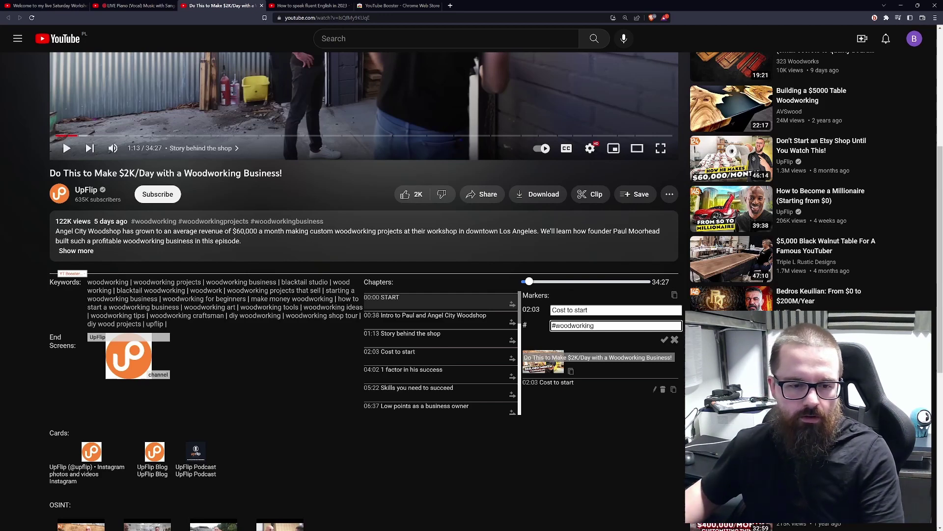
pyautogui.click(663, 339)
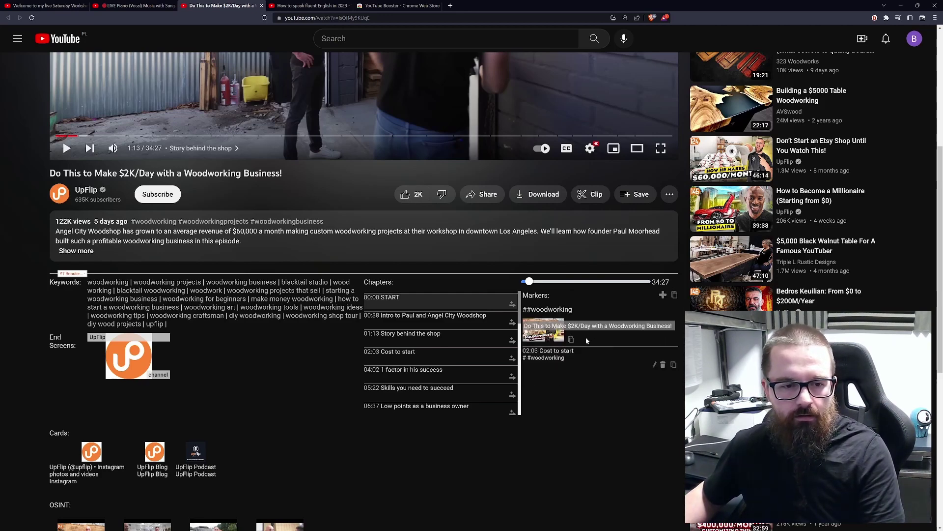
# Step: Remove the extra leading '#' from the Cost to start marker's tag
pyautogui.click(663, 295)
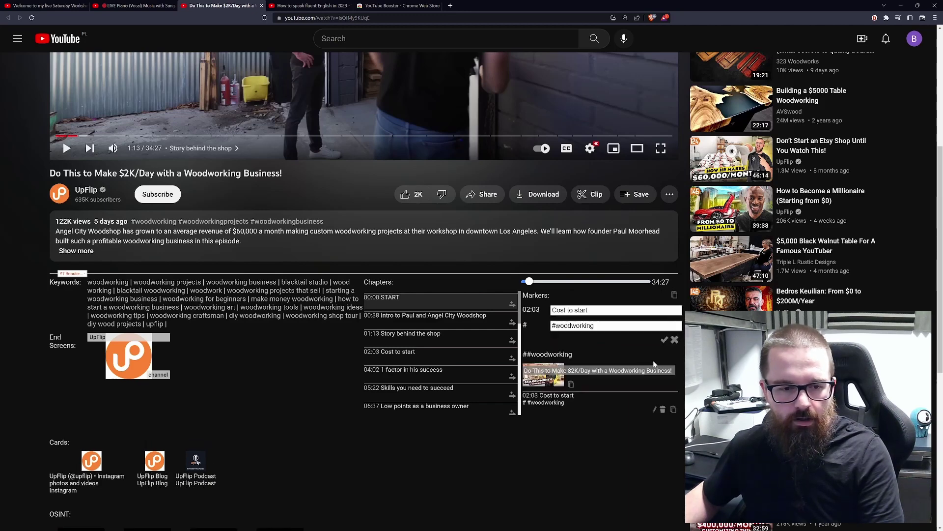
pyautogui.press('Home')
pyautogui.press('Delete')
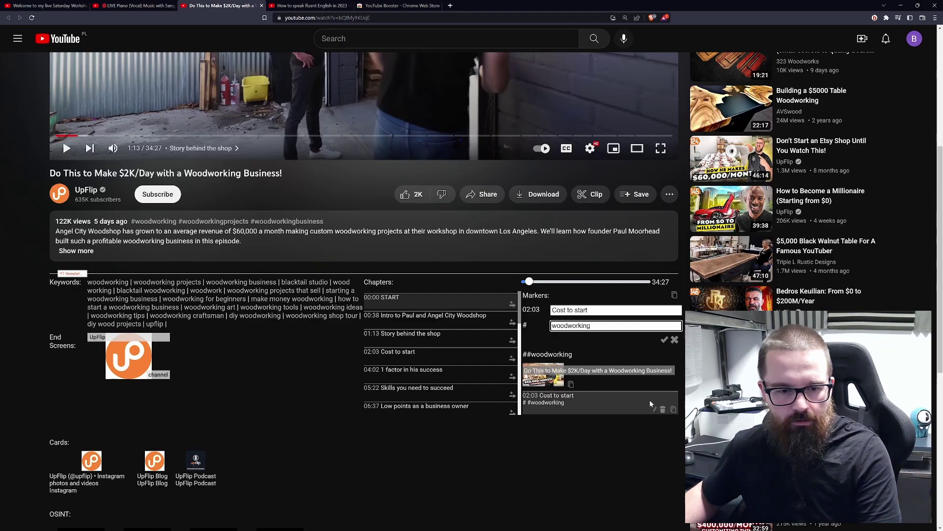
pyautogui.click(665, 342)
# Step: Switch to the fluent English video and add markers at 13:21 Have fun and 15:27 Get started
pyautogui.hotkey('ctrl', 'Tab')
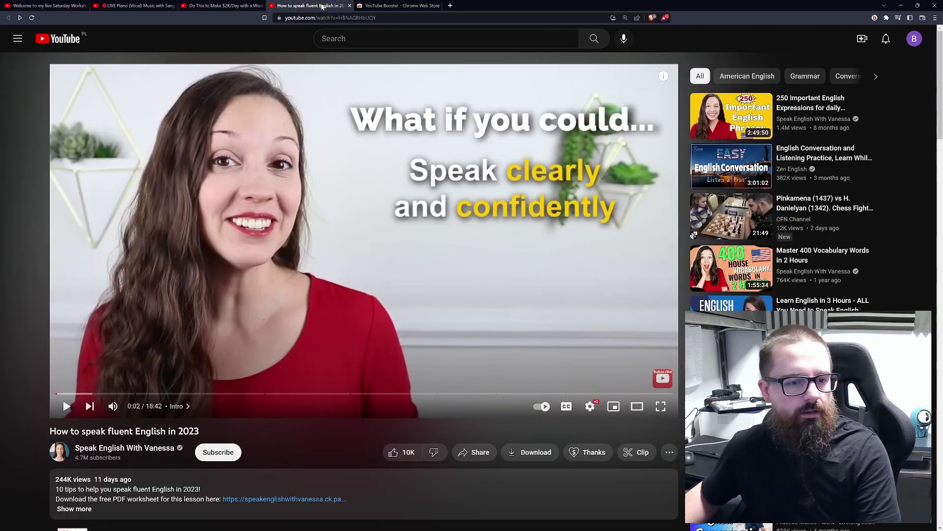
pyautogui.scroll(-5, 445, 117)
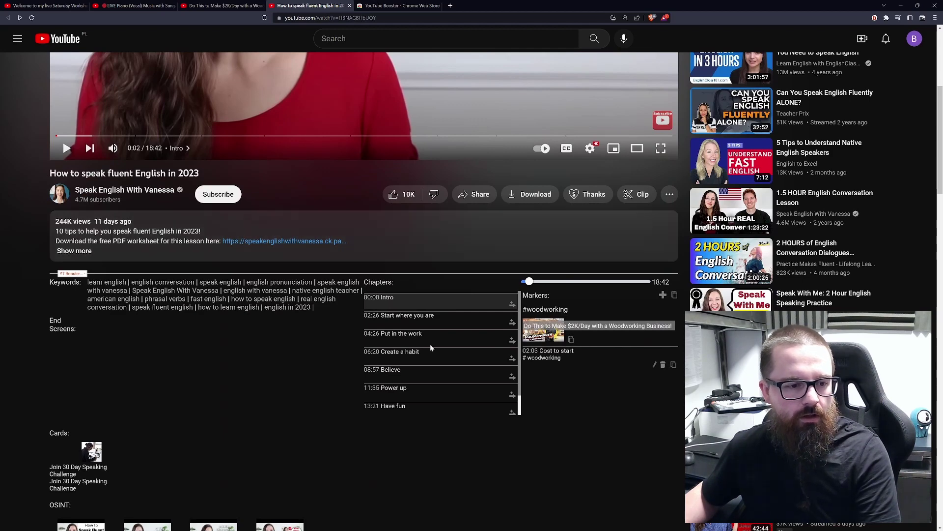
pyautogui.scroll(-1, 423, 339)
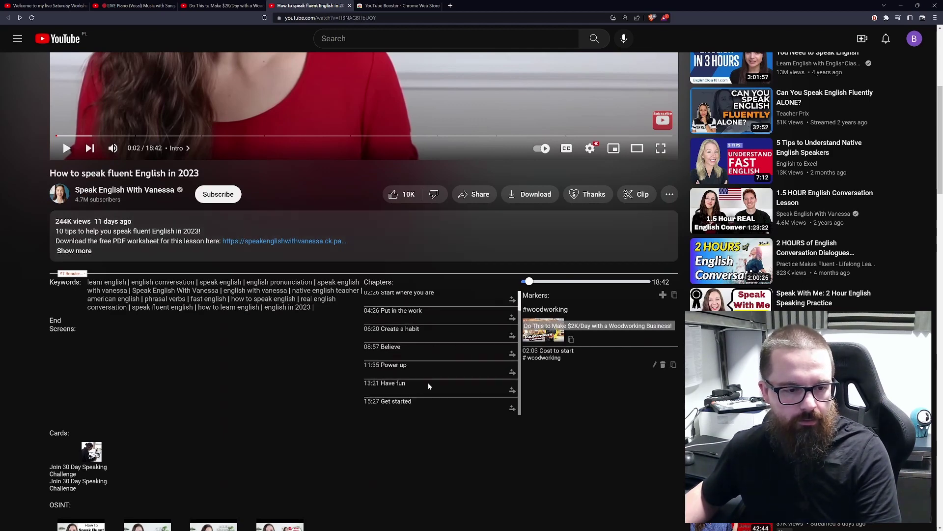
pyautogui.click(513, 391)
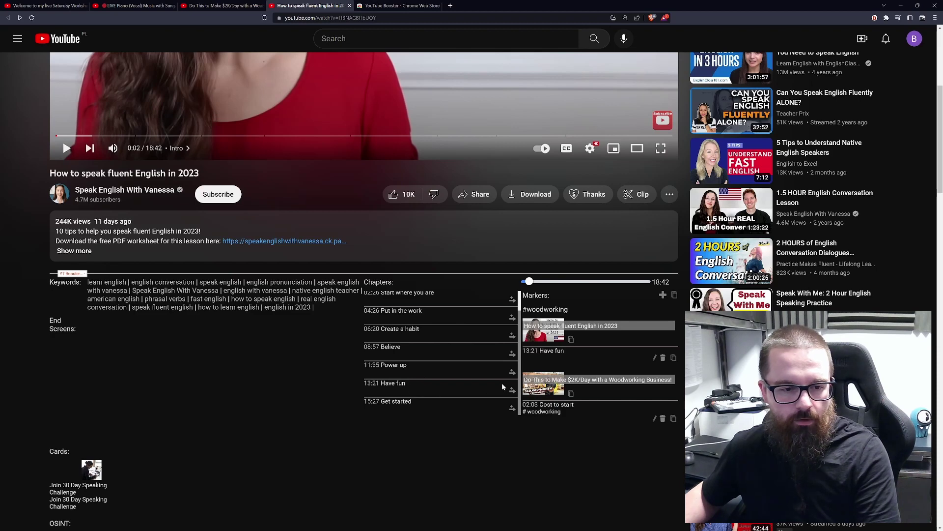
pyautogui.click(512, 409)
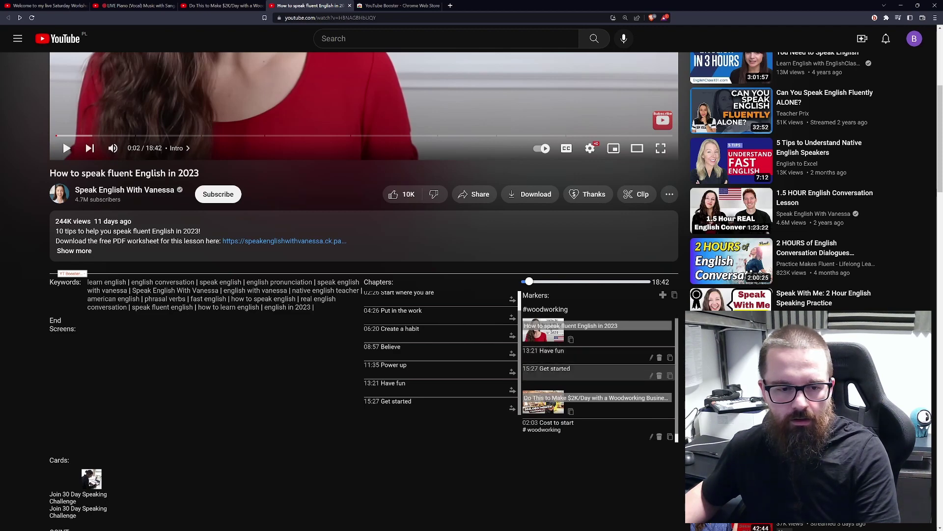
# Step: Give the Have fun marker the tag 'english' and the Get started marker '#english'
pyautogui.click(651, 357)
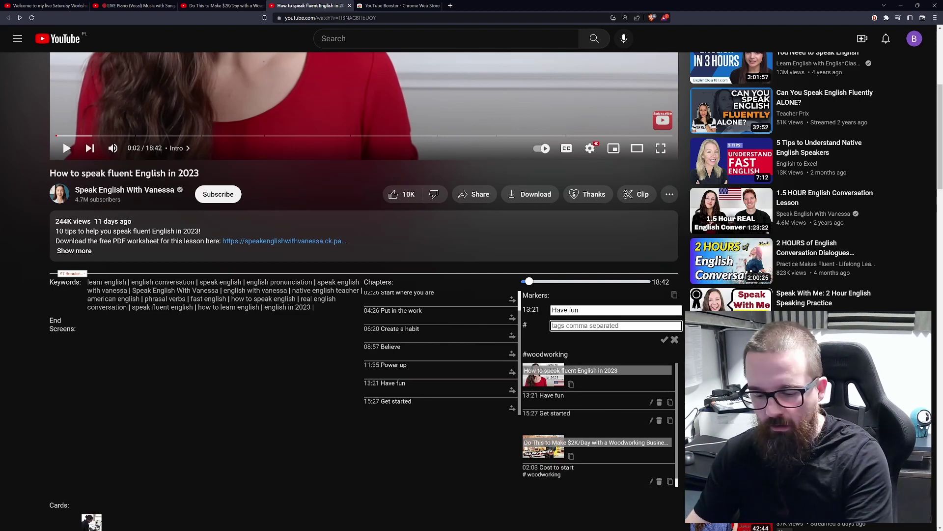
pyautogui.write('english')
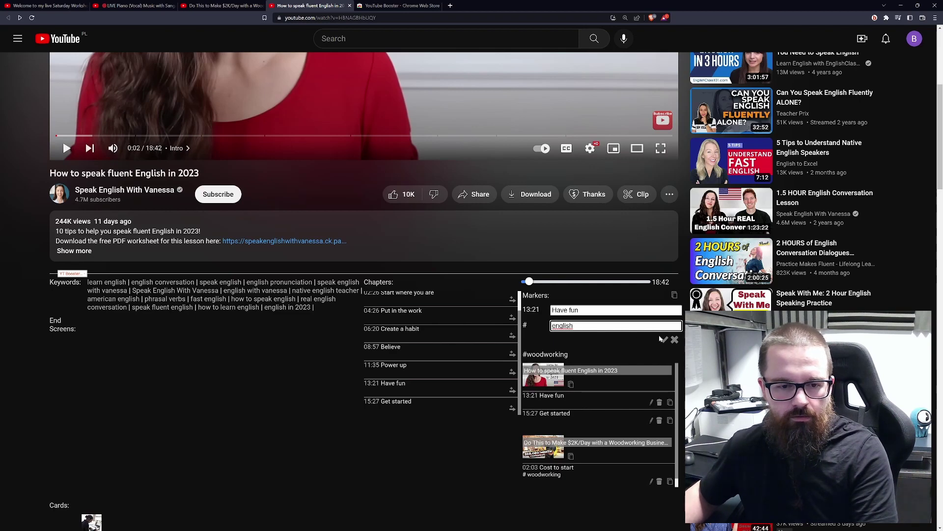
pyautogui.click(666, 340)
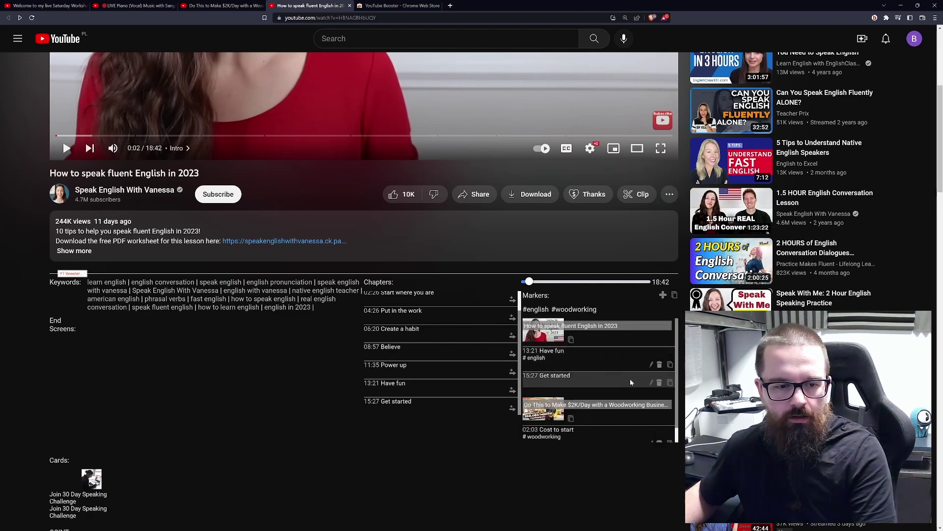
pyautogui.click(652, 383)
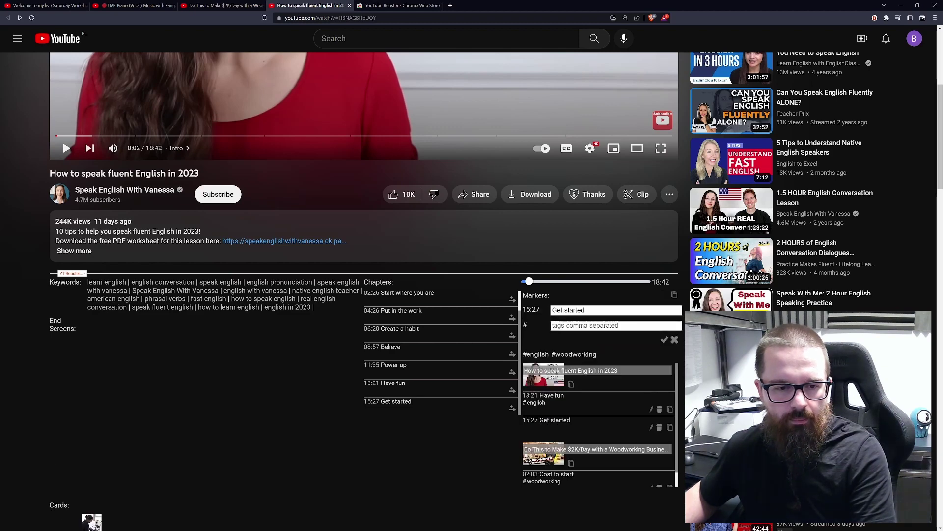
pyautogui.write('#n')
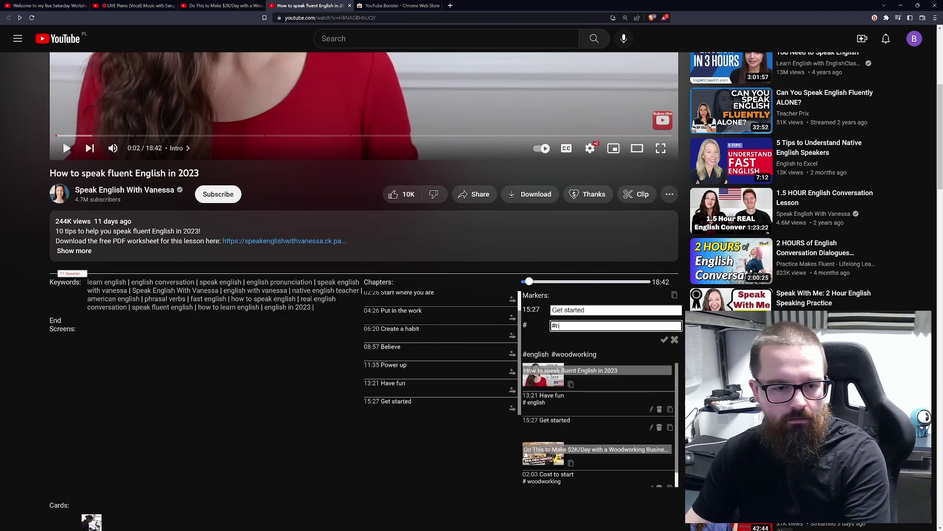
pyautogui.write('nglish')
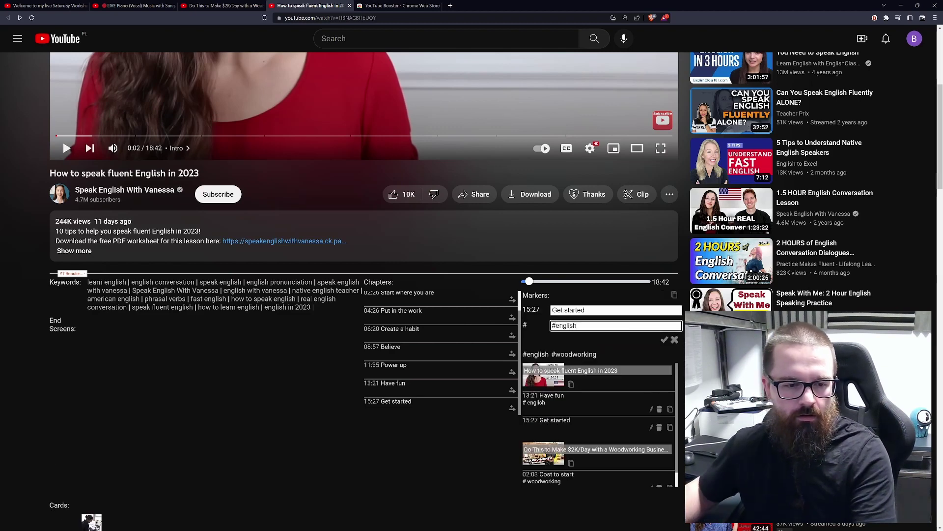
pyautogui.click(665, 340)
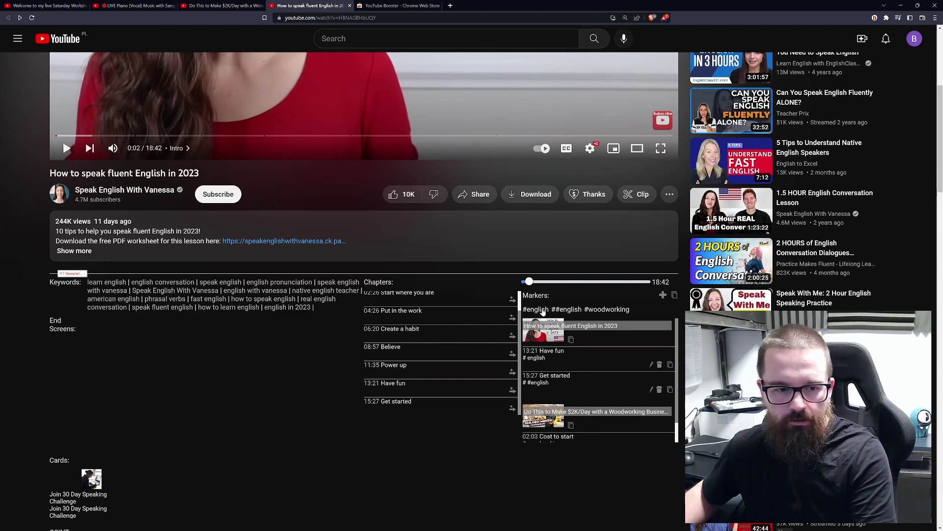
# Step: Toggle the #english, ##english and #woodworking tag filters, then jump the woodworking video to 10:39
pyautogui.click(535, 311)
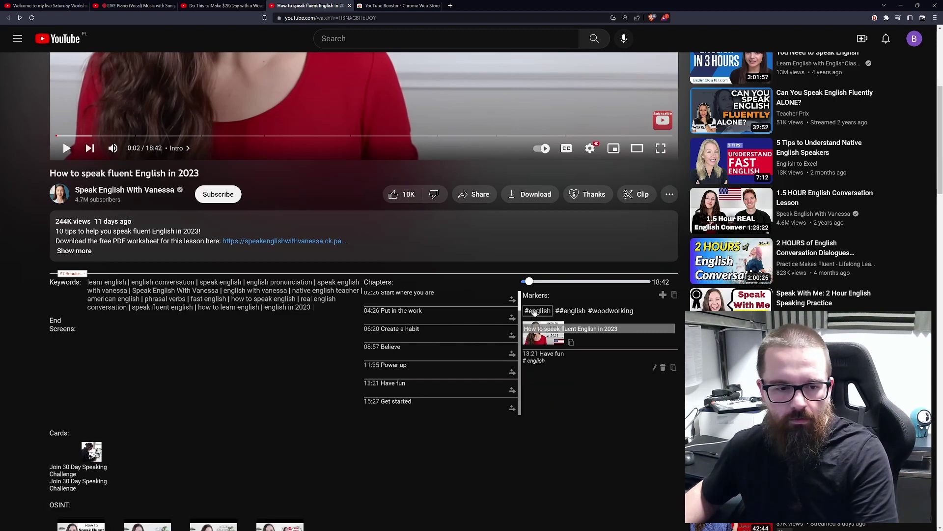
pyautogui.click(569, 313)
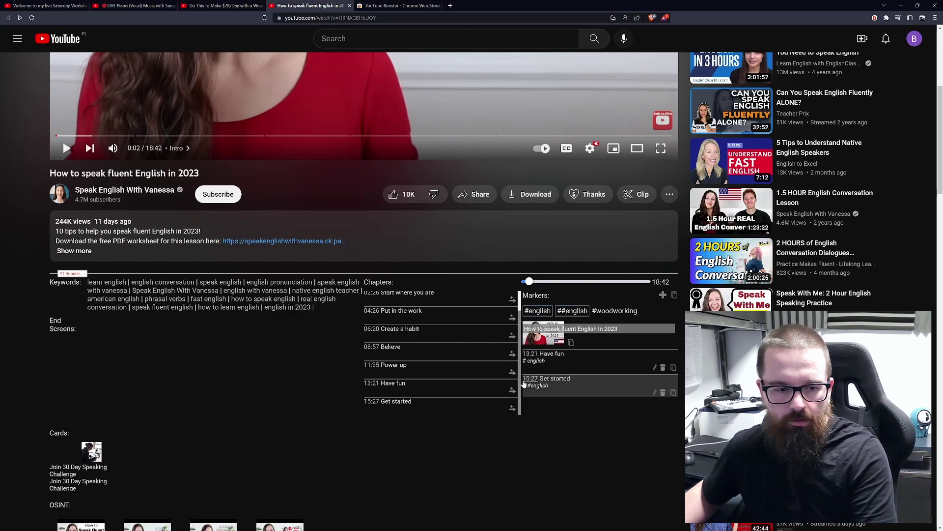
pyautogui.click(535, 311)
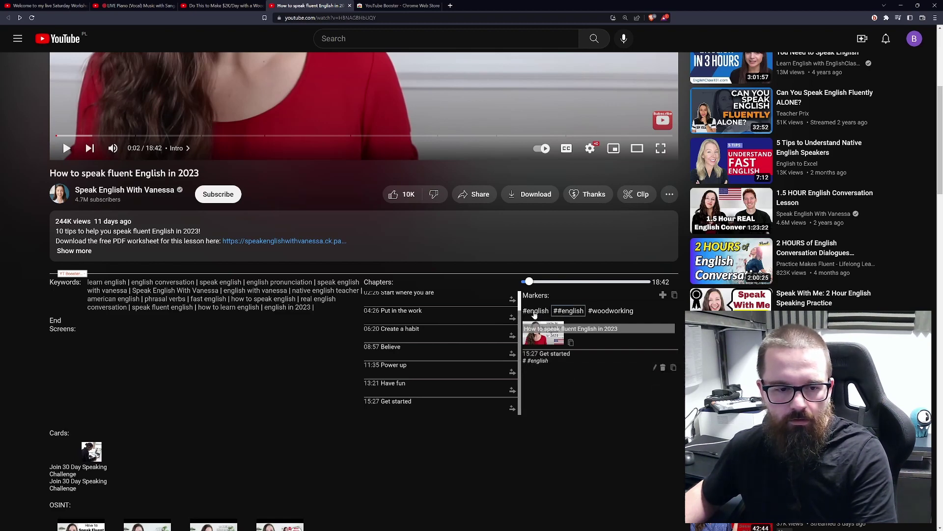
pyautogui.click(591, 313)
pyautogui.click(565, 313)
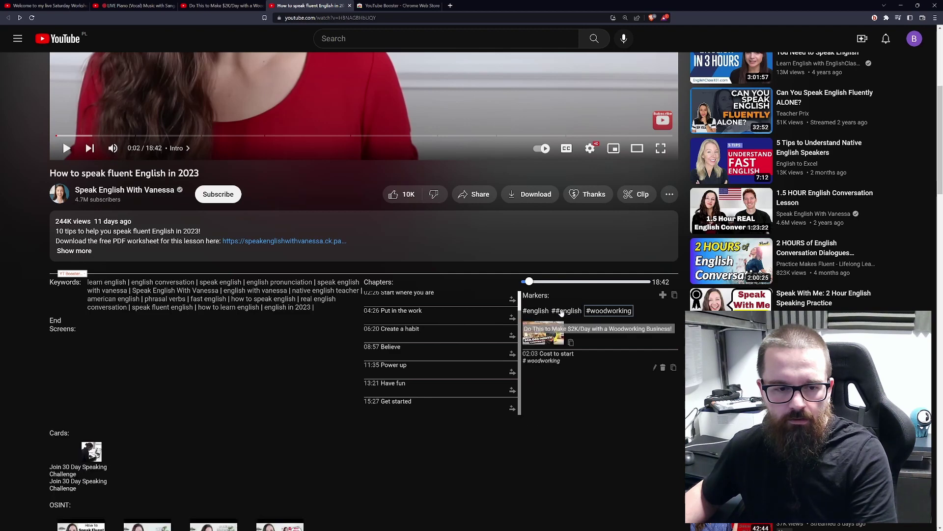
pyautogui.click(604, 314)
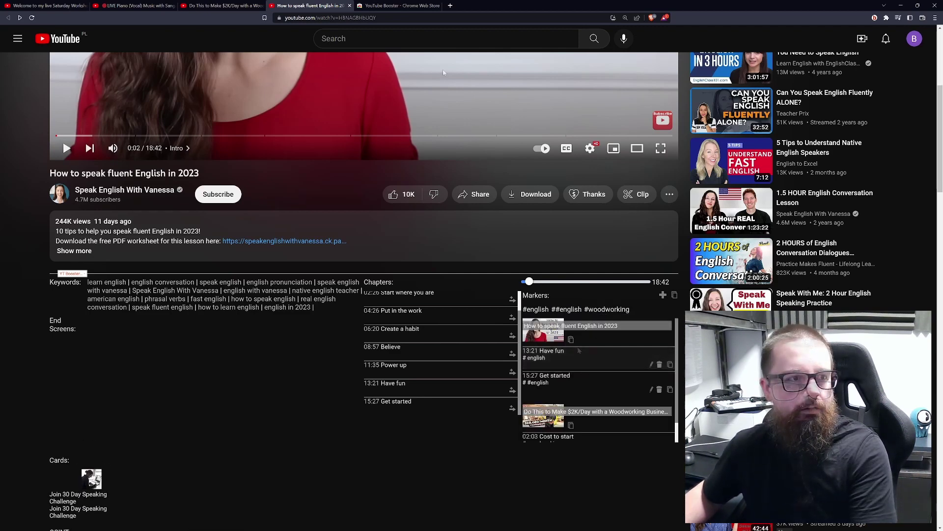
pyautogui.click(206, 6)
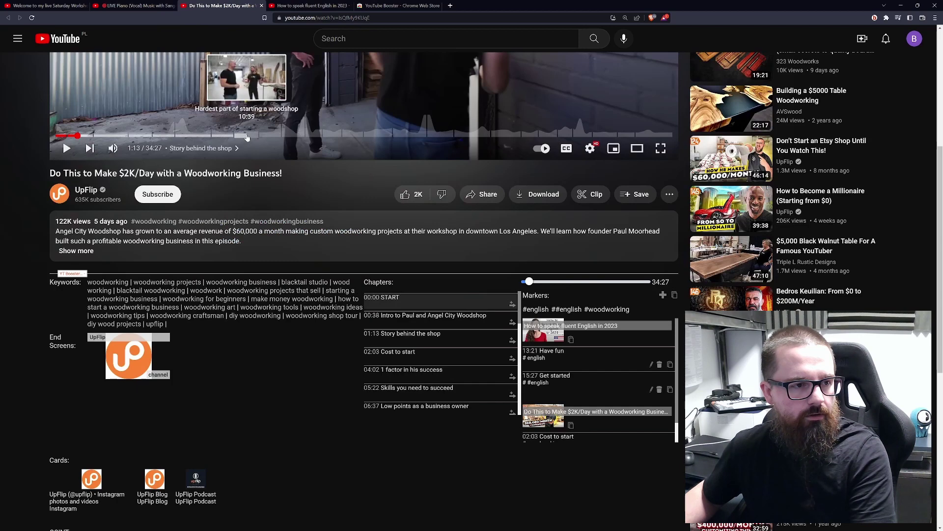
pyautogui.click(248, 136)
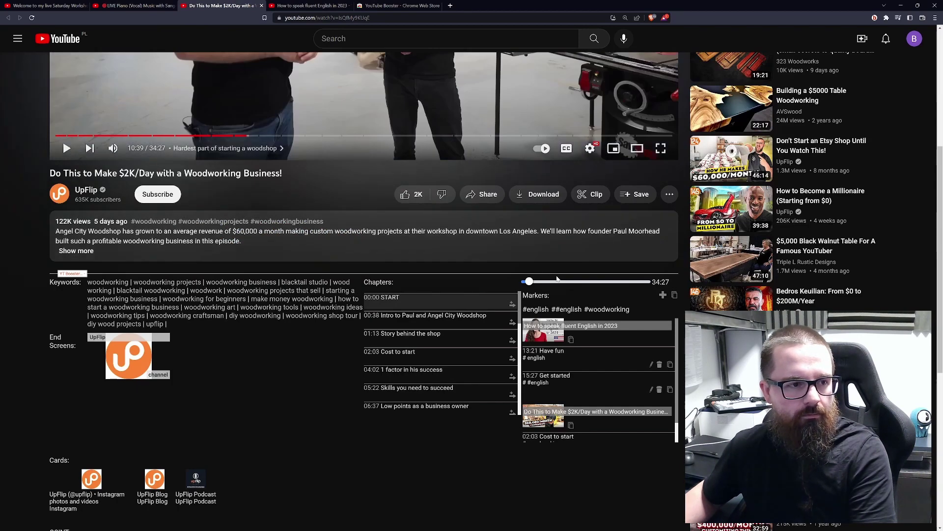
# Step: Create a 10:39 marker with description 'My marker' and the tag woodworking
pyautogui.click(663, 295)
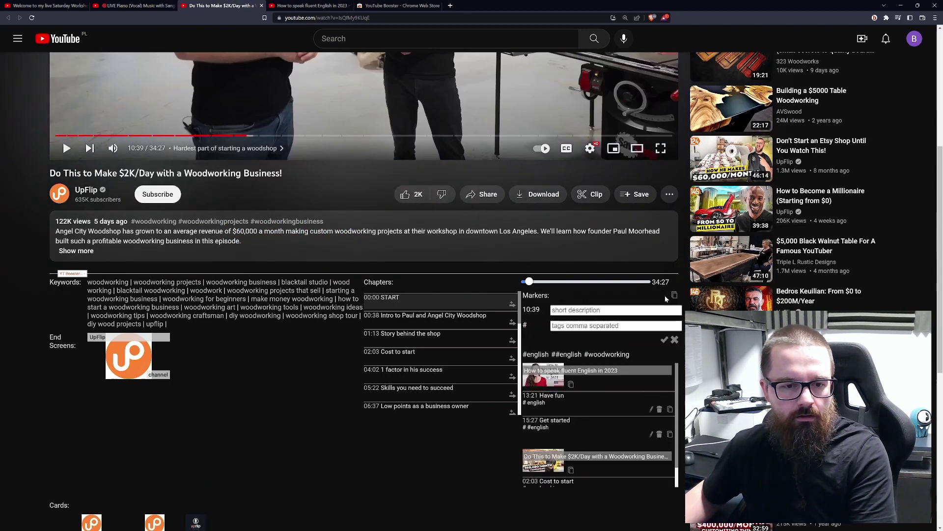
pyautogui.click(651, 314)
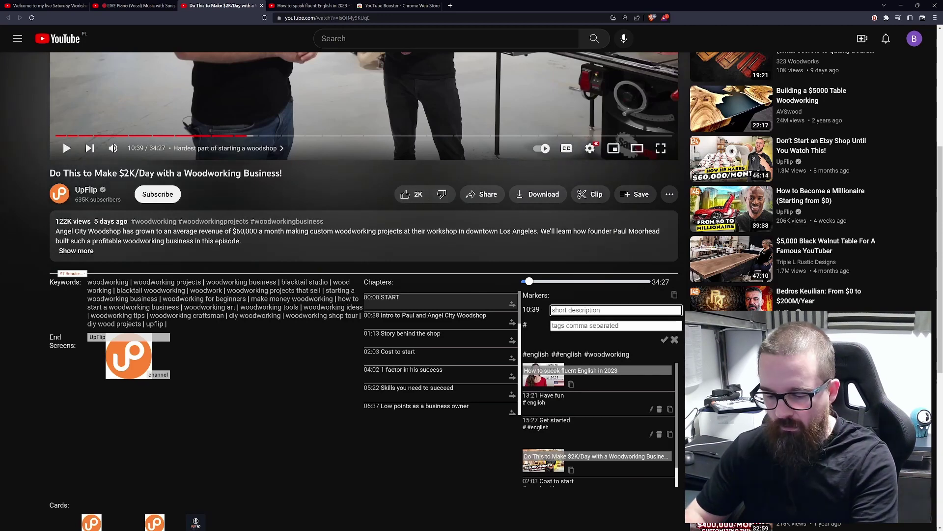
pyautogui.write('My ')
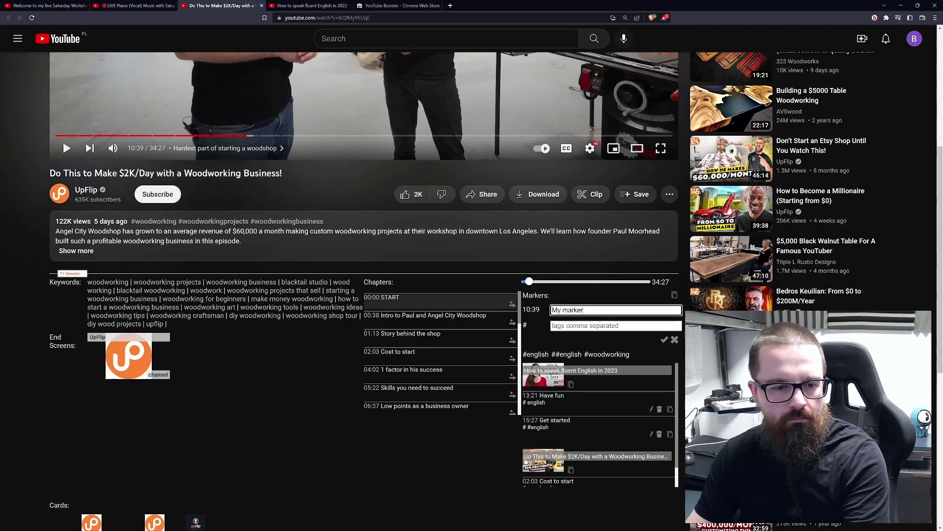
pyautogui.write('marker')
pyautogui.click(615, 326)
pyautogui.write('woodworking')
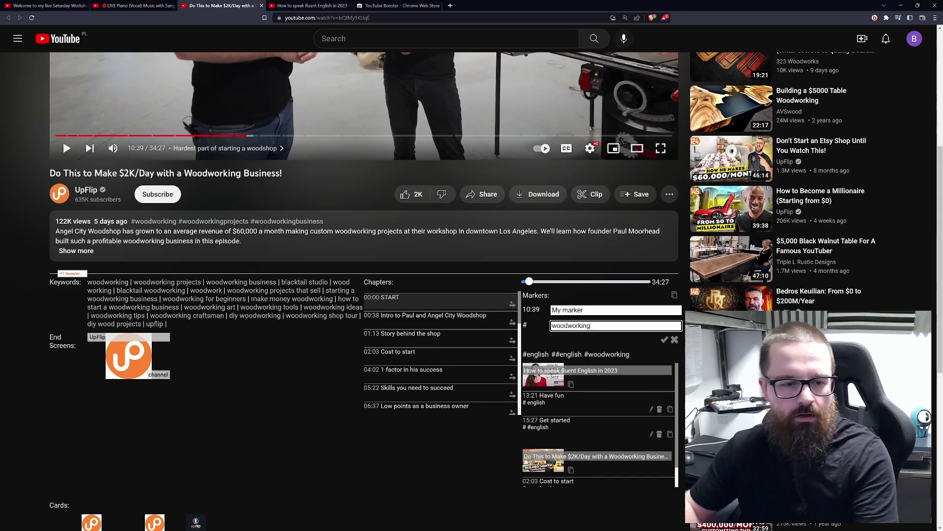
pyautogui.click(663, 339)
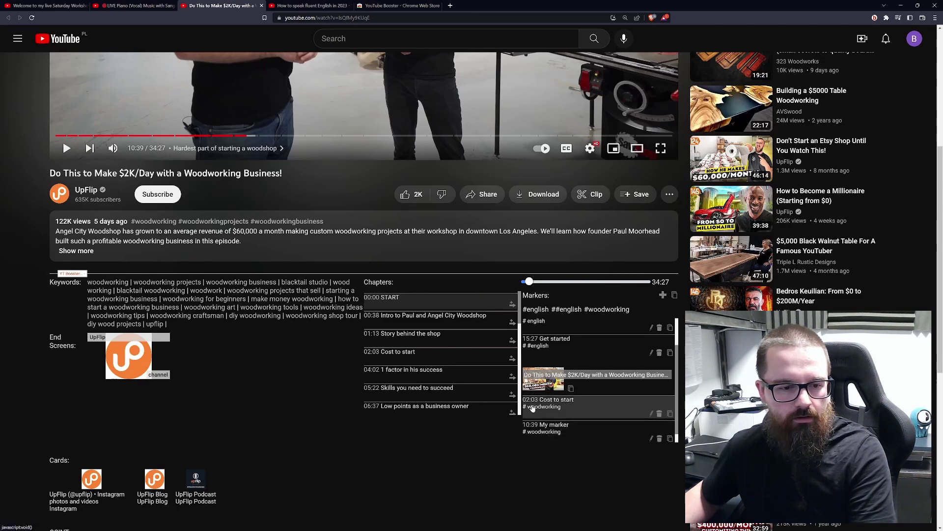
pyautogui.click(532, 402)
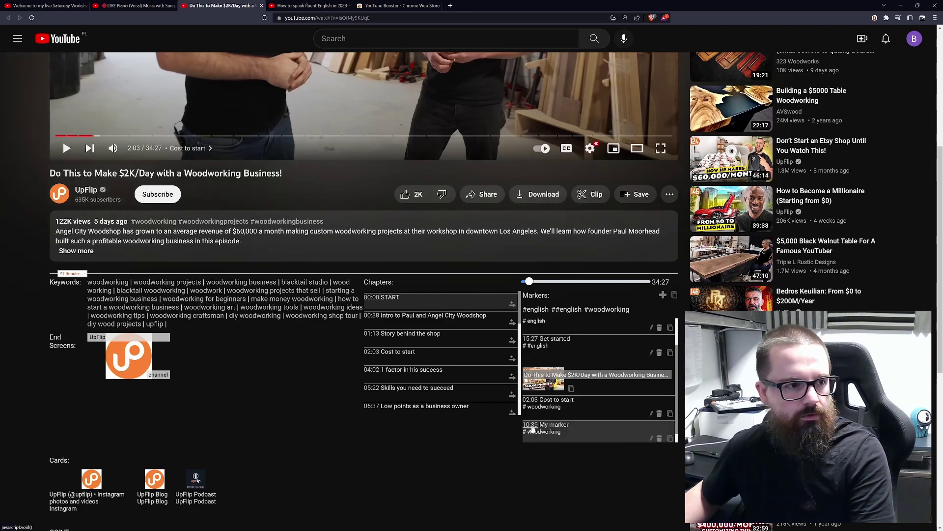
pyautogui.click(532, 429)
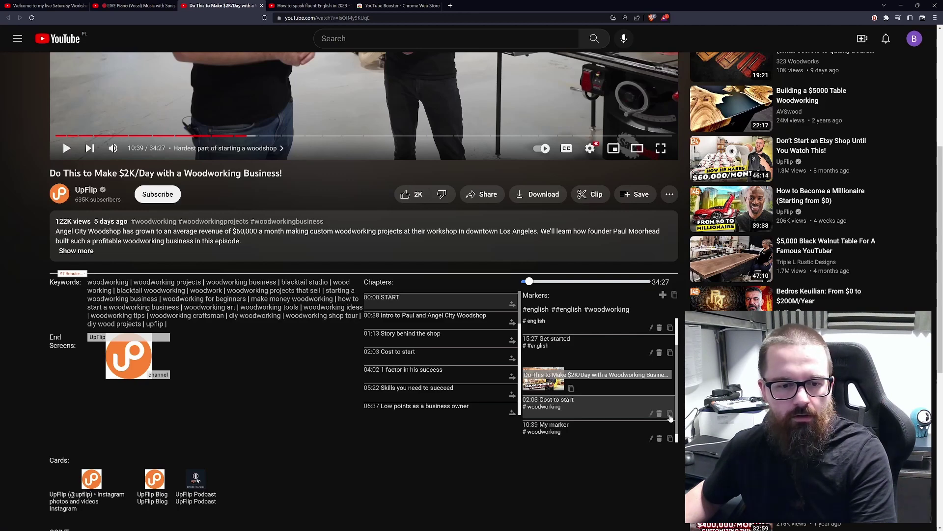
# Step: Paste the copied '02:03 Cost to start' marker link into a new Brave tab, leaving only the YouTube URL
pyautogui.click(451, 6)
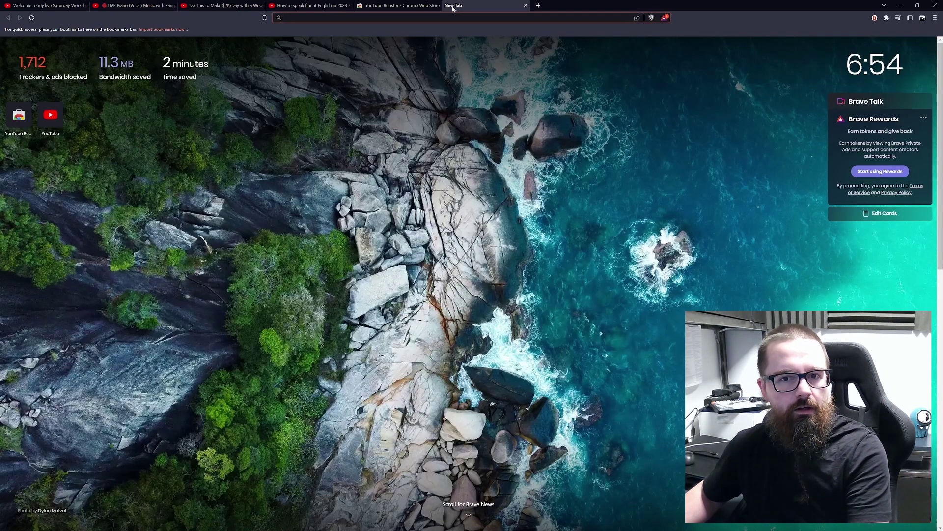
pyautogui.write('02:03 Cost to start; https://www.youtube.com/watch?v=lsQfMy9KUqE&t=123')
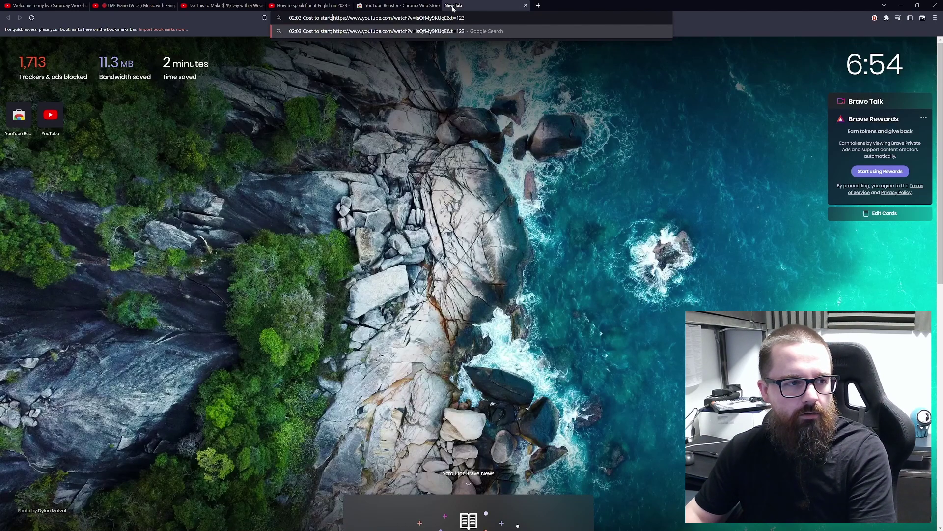
pyautogui.hotkey('shift', 'Home')
pyautogui.press('BackSpace')
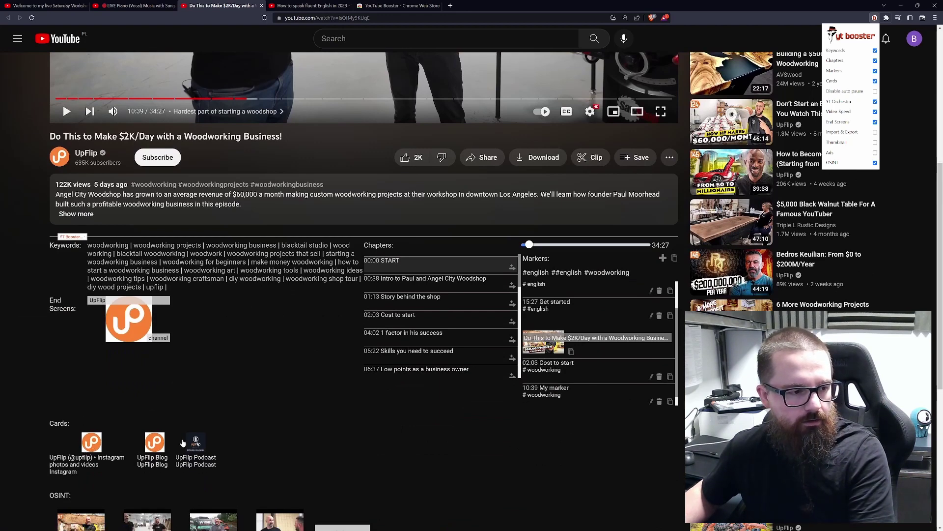
# Step: Compare the English lesson's info cards with its Booster panel, then return to the woodworking video
pyautogui.click(311, 6)
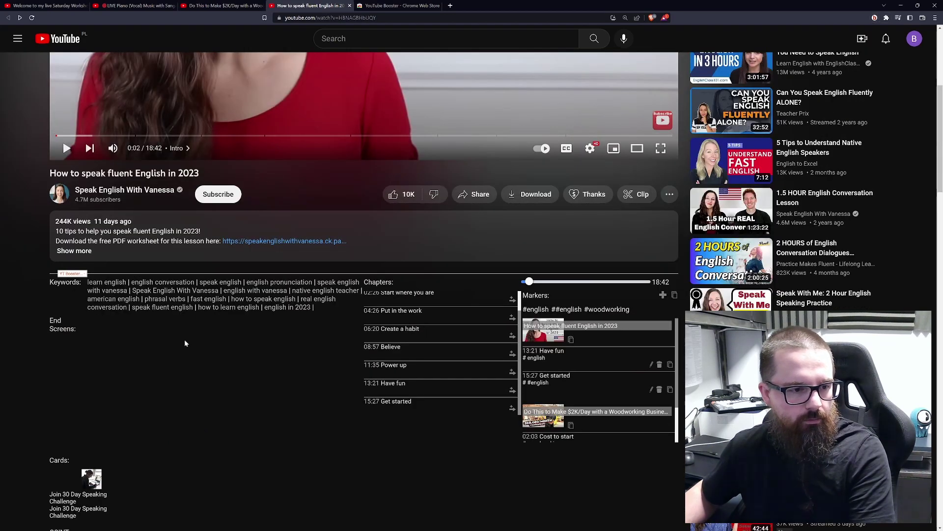
pyautogui.scroll(-1, 185, 343)
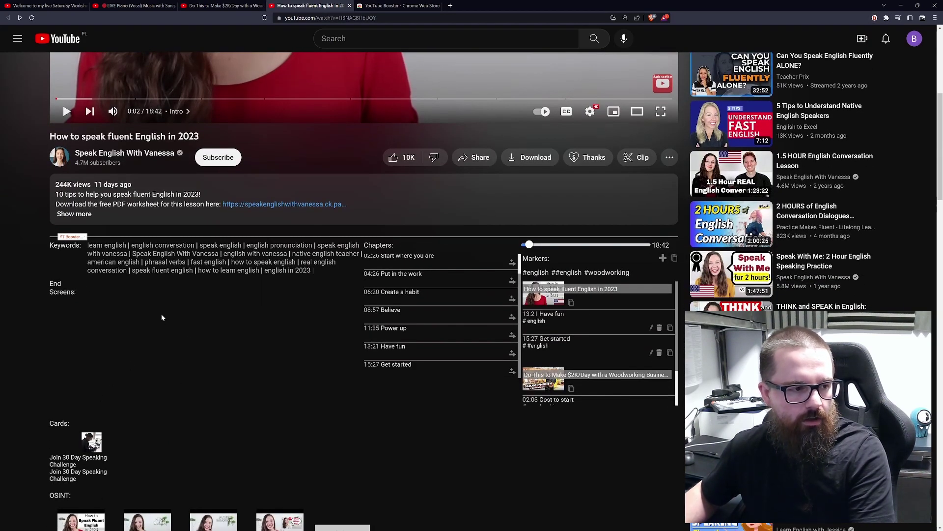
pyautogui.scroll(6, 220, 301)
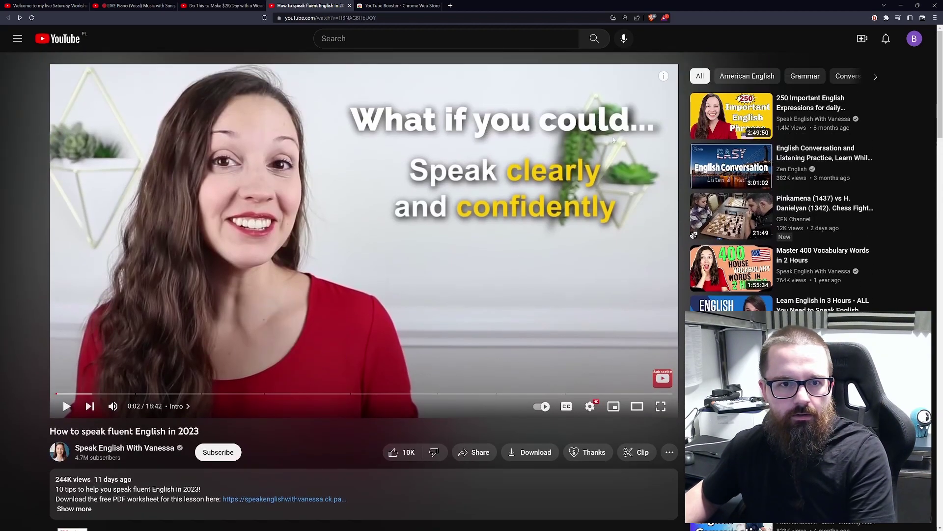
pyautogui.click(664, 77)
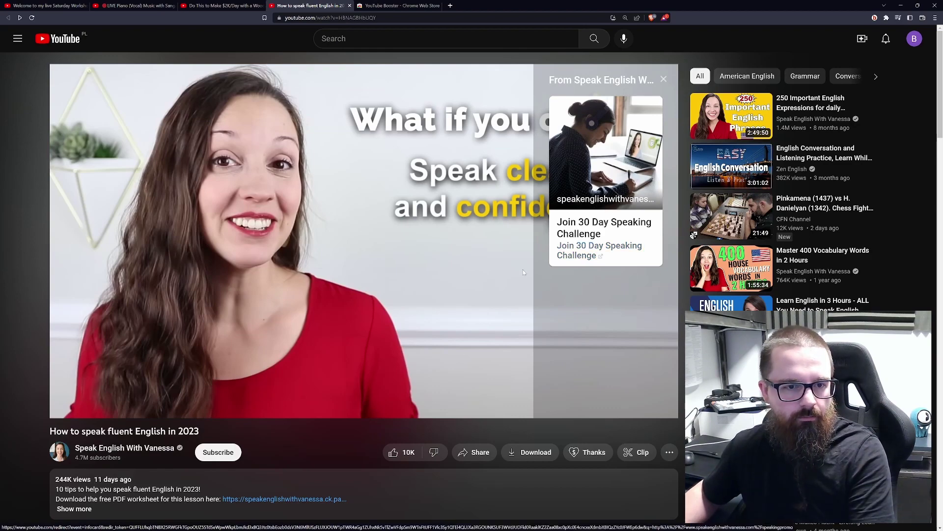
pyautogui.scroll(-7, 523, 269)
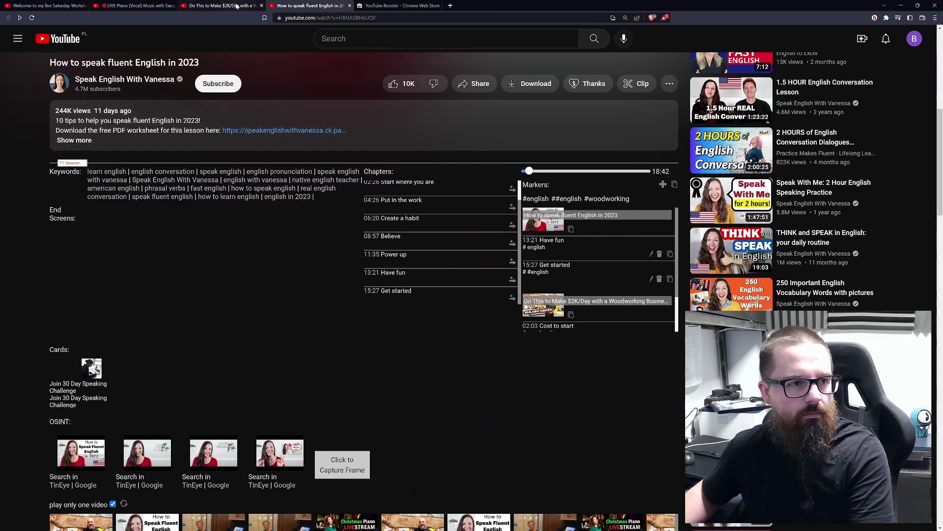
pyautogui.click(196, 5)
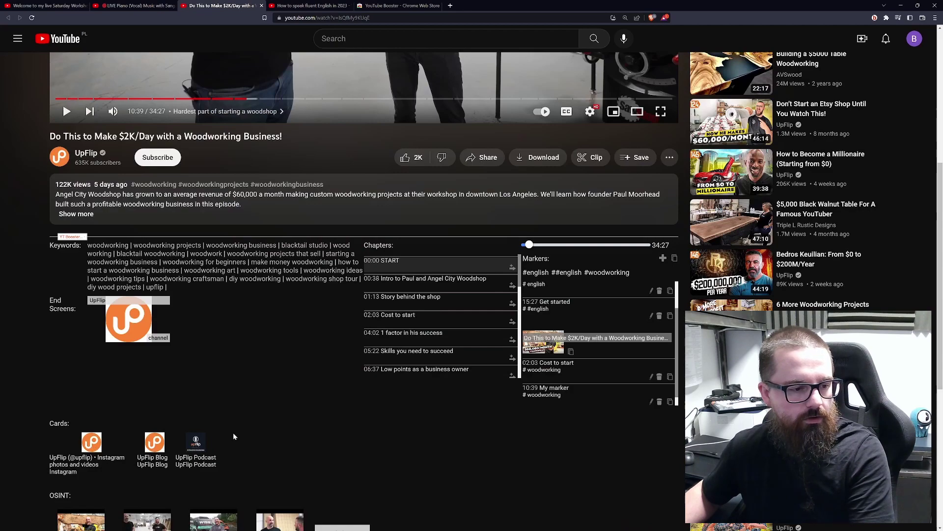
# Step: Show the woodworking video's UpFlip info cards and compare its end screen against the Booster panel listing
pyautogui.scroll(5, 231, 438)
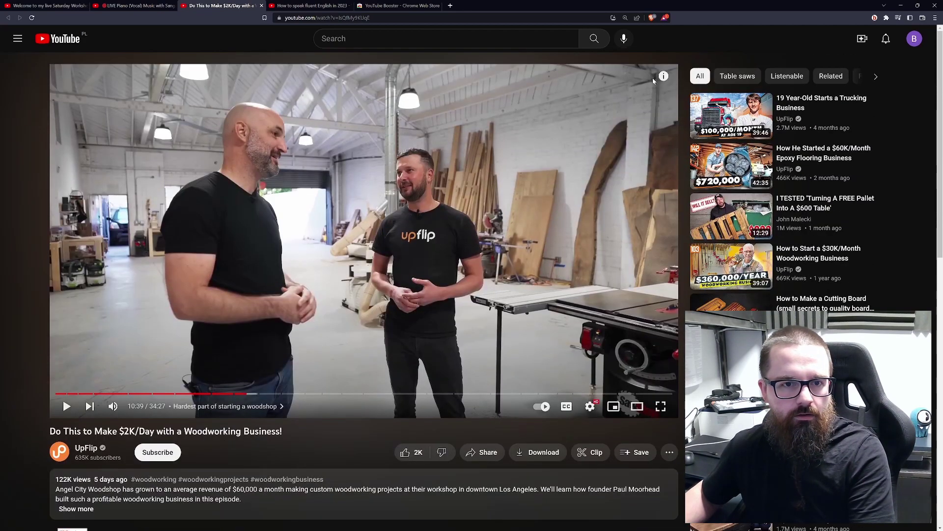
pyautogui.click(663, 76)
pyautogui.scroll(-3, 615, 182)
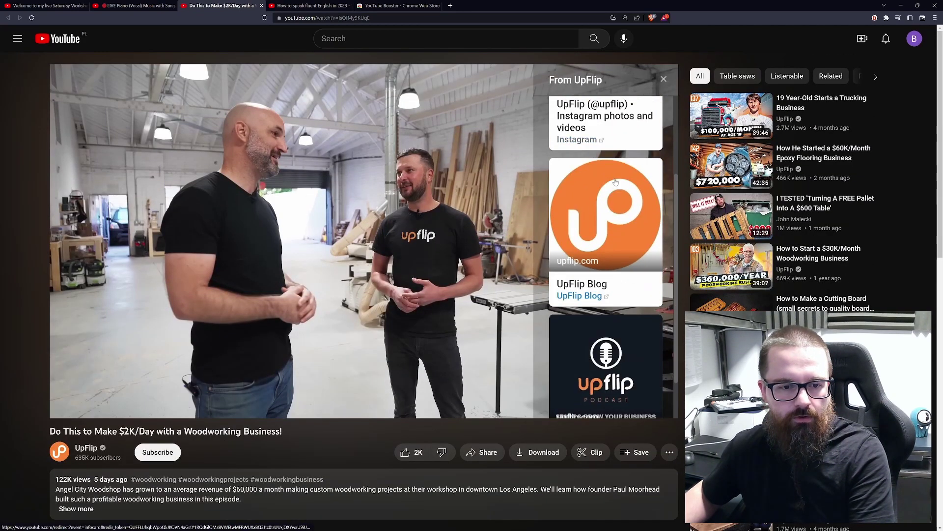
pyautogui.scroll(-1, 521, 254)
pyautogui.scroll(-5, 521, 254)
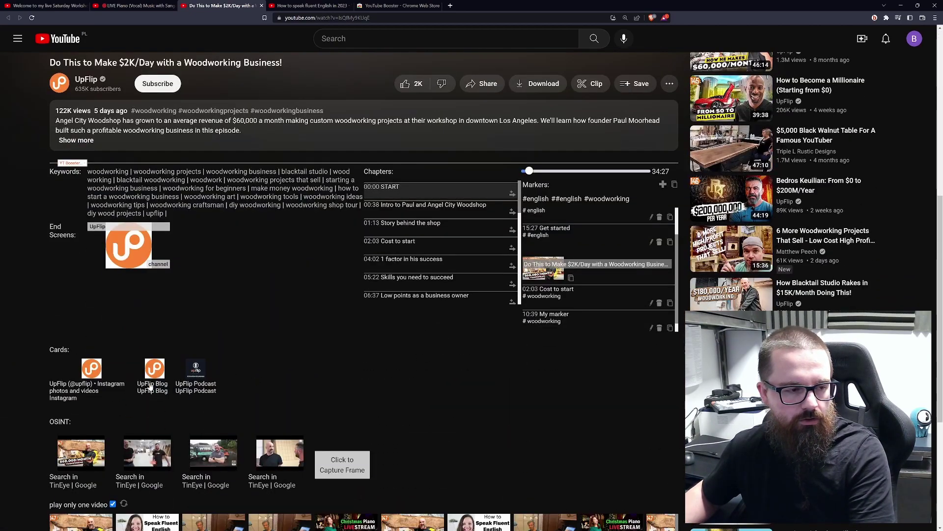
pyautogui.scroll(3, 176, 383)
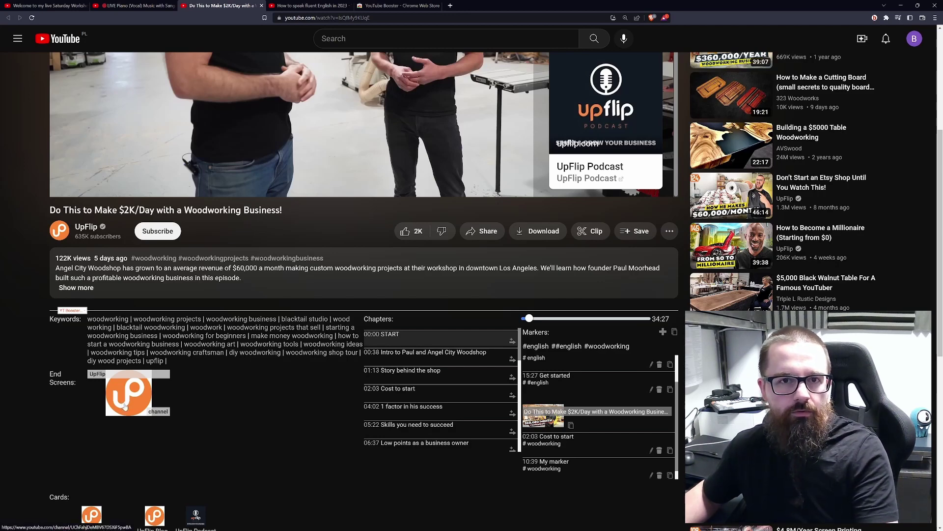
pyautogui.scroll(4, 371, 281)
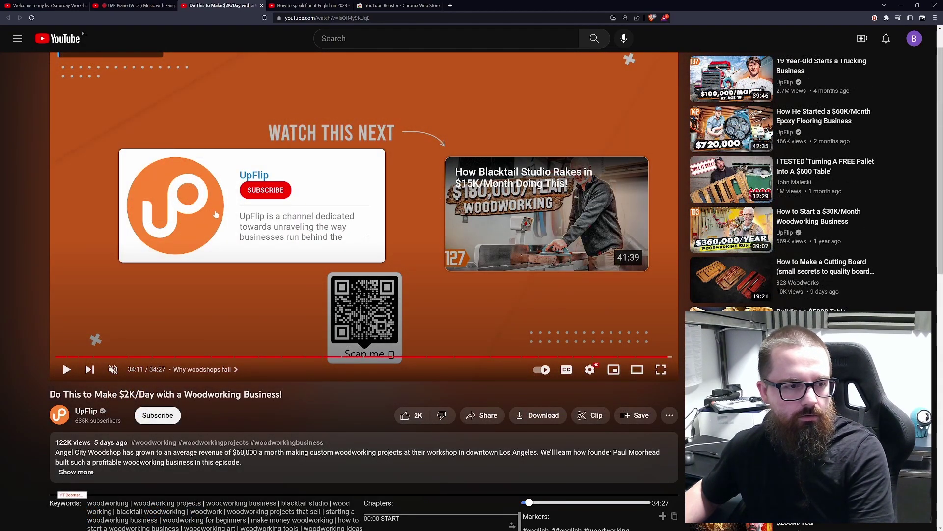
pyautogui.scroll(-5, 153, 220)
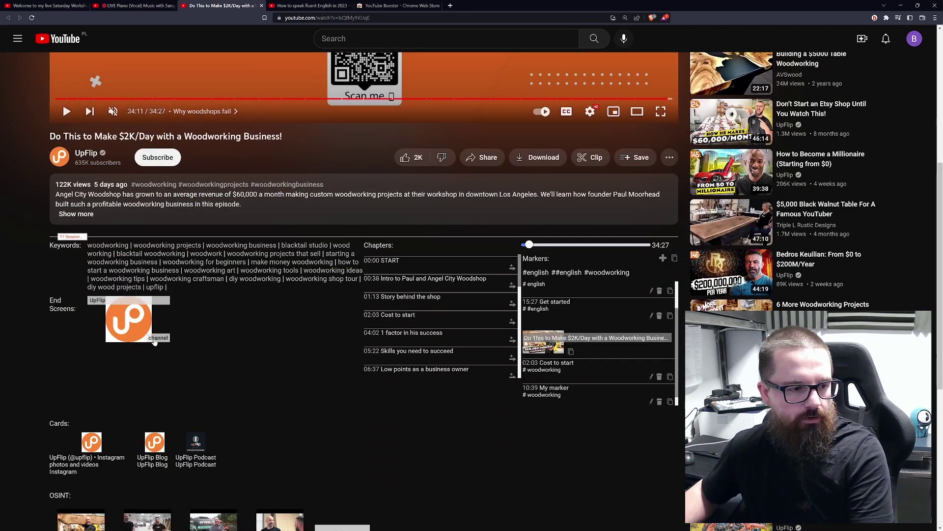
pyautogui.scroll(3, 166, 336)
pyautogui.scroll(2, 166, 336)
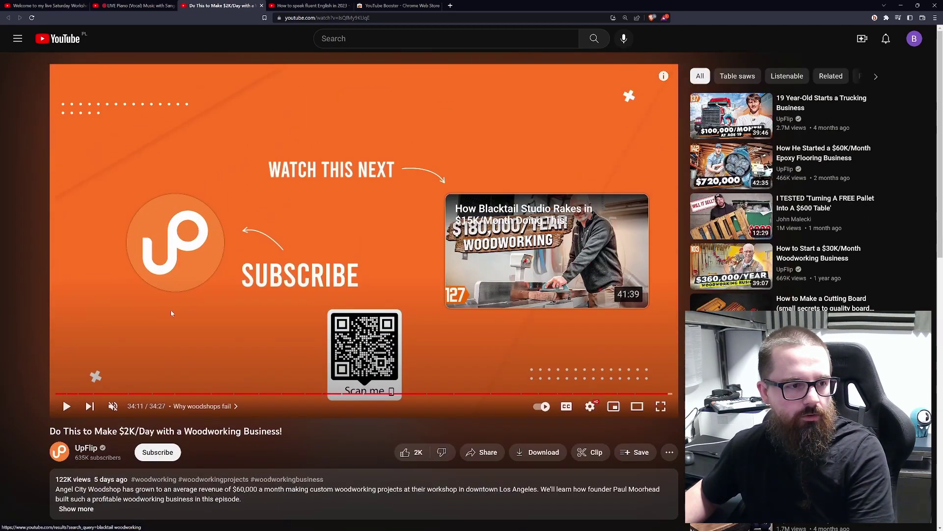
pyautogui.moveTo(159, 267)
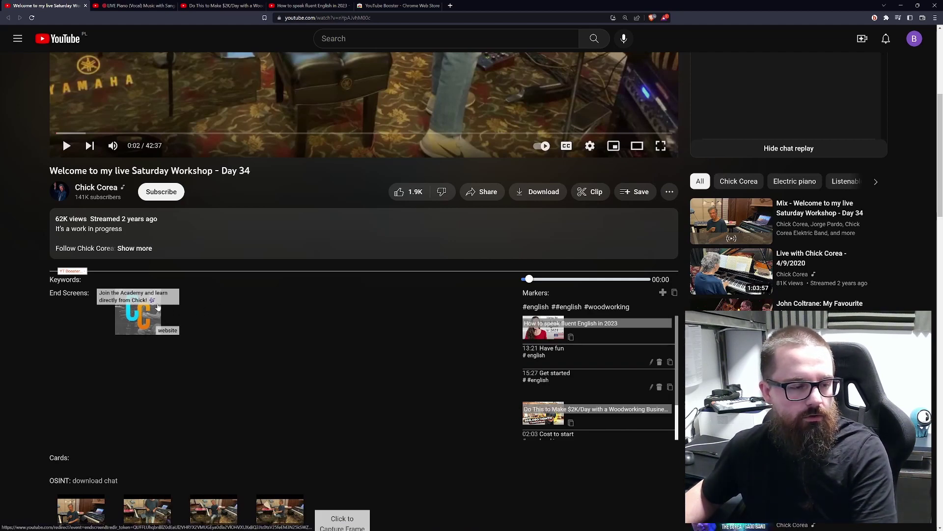
# Step: Scroll to the top and bring up the YT Booster feature checklist over the Saturday Workshop video
pyautogui.scroll(5, 260, 330)
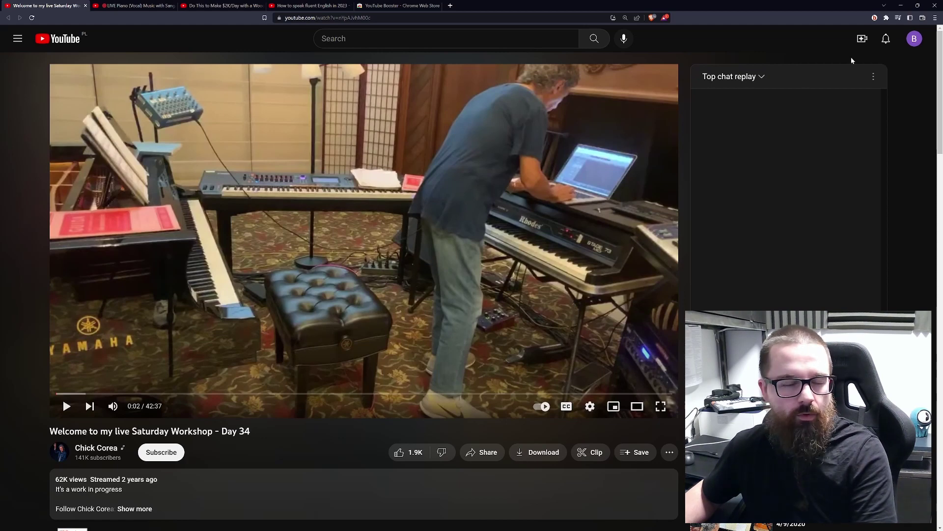
pyautogui.moveTo(874, 37)
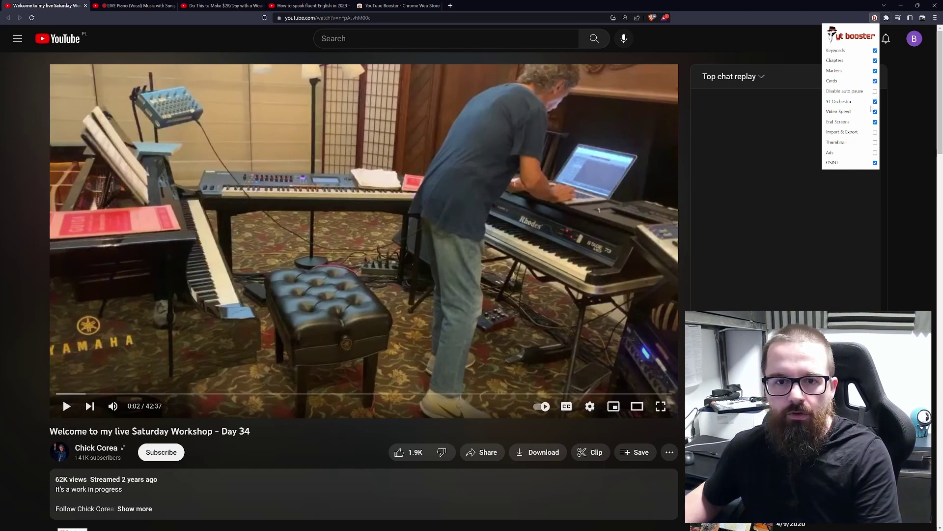
# Step: Scroll down to the OSINT thumbnail strip beside the 'play only one video' option
pyautogui.scroll(-8, 601, 246)
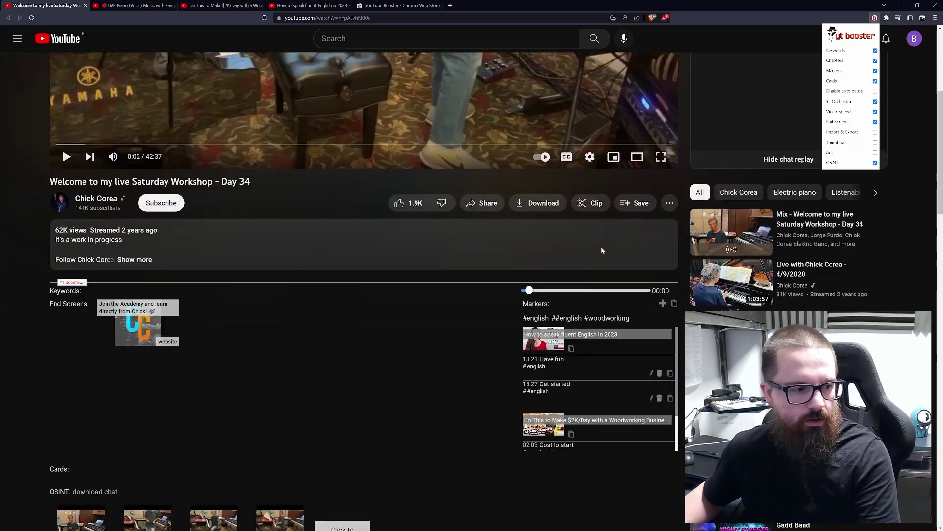
pyautogui.scroll(-4, 530, 335)
pyautogui.scroll(2, 417, 344)
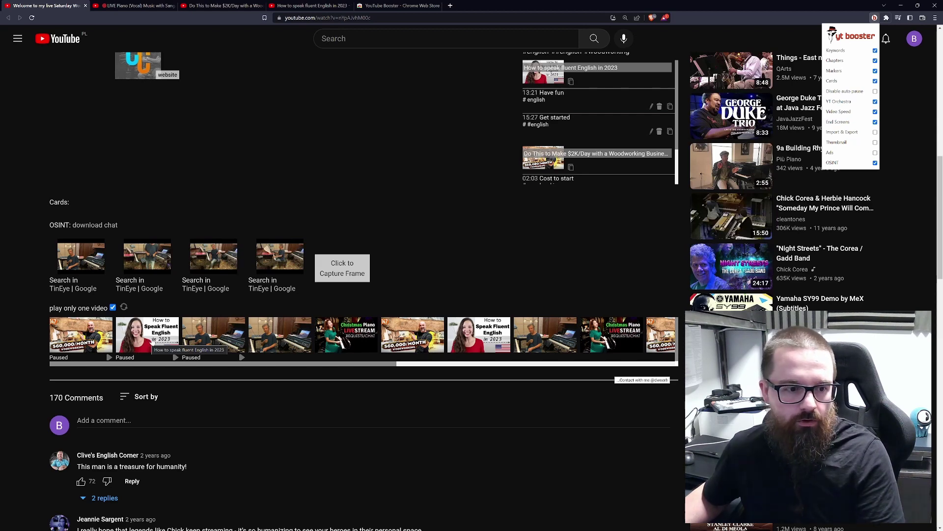
# Step: Refresh the open-video thumbnails, go to the English lesson, play the woodworking video, and untick 'play only one video'
pyautogui.click(124, 308)
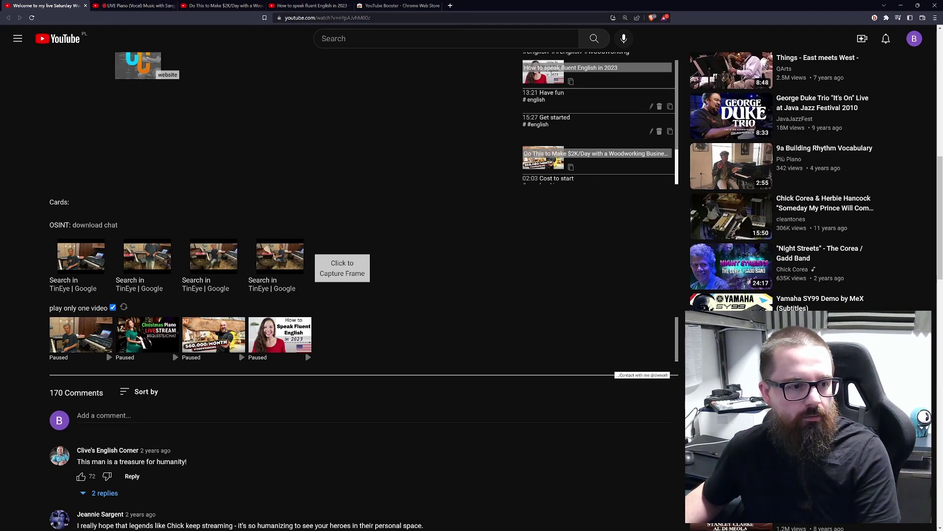
pyautogui.click(278, 338)
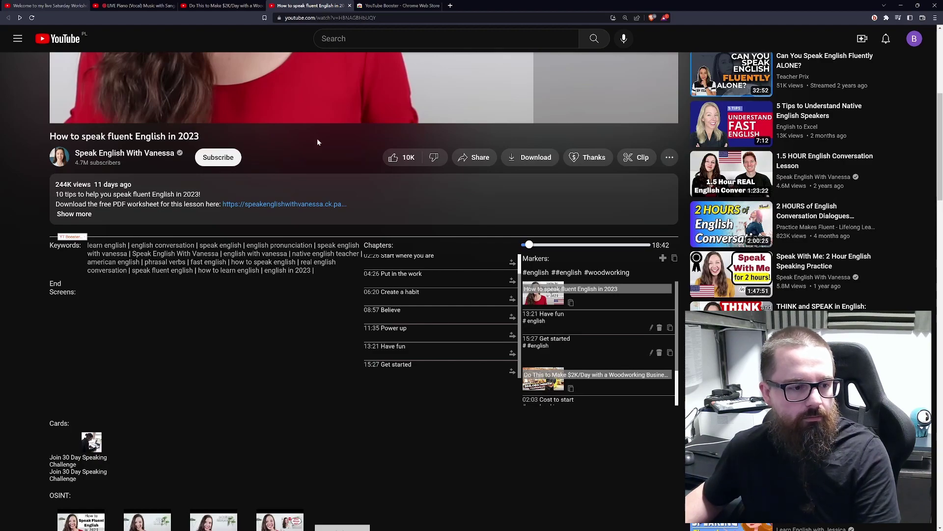
pyautogui.scroll(-8, 317, 138)
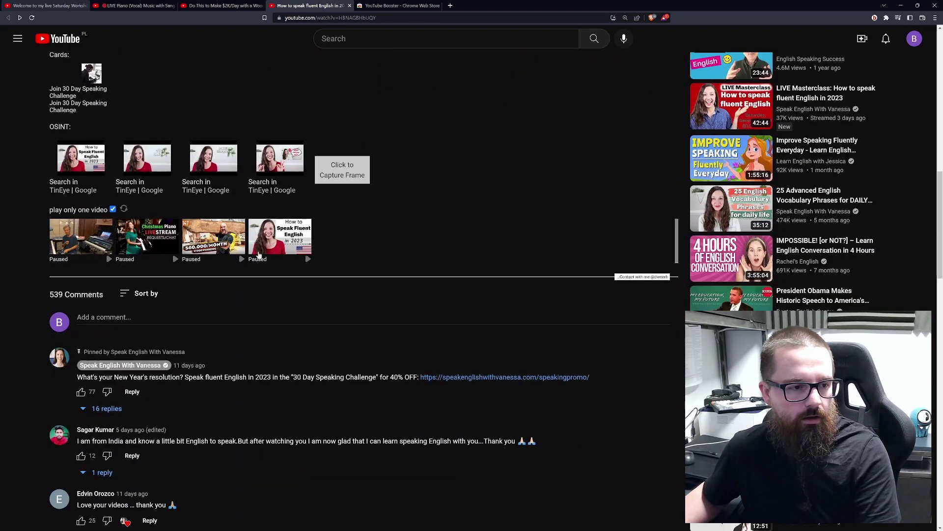
pyautogui.click(242, 260)
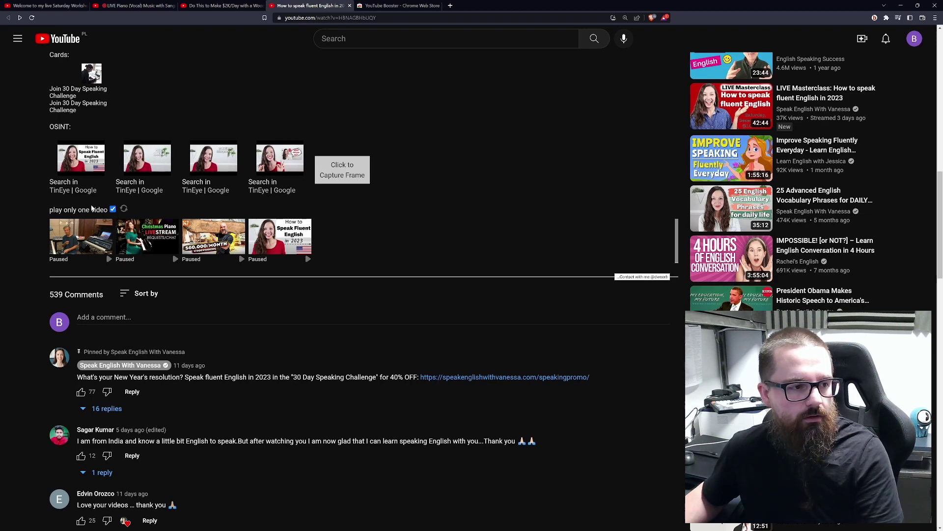
pyautogui.click(112, 210)
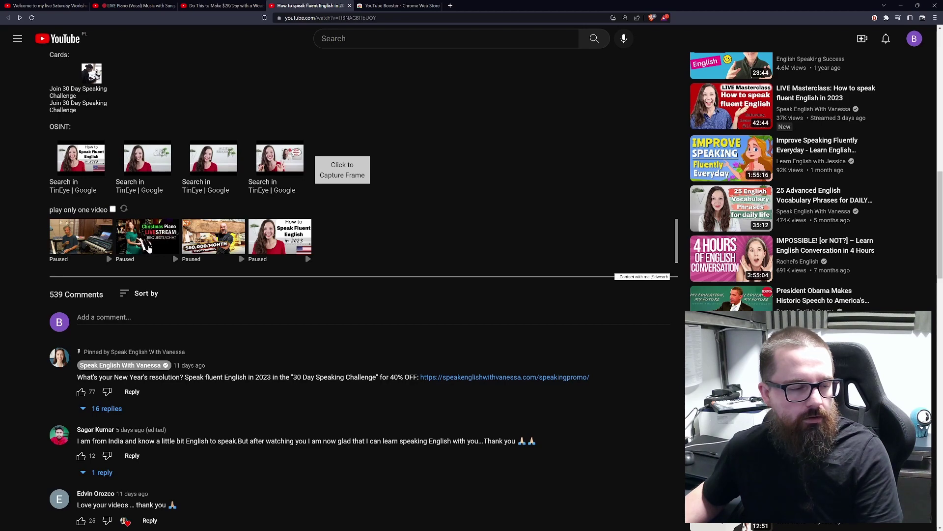
# Step: Start the Christmas LIVE Piano livestream, switch to its tab, and mute it
pyautogui.click(176, 259)
pyautogui.click(161, 248)
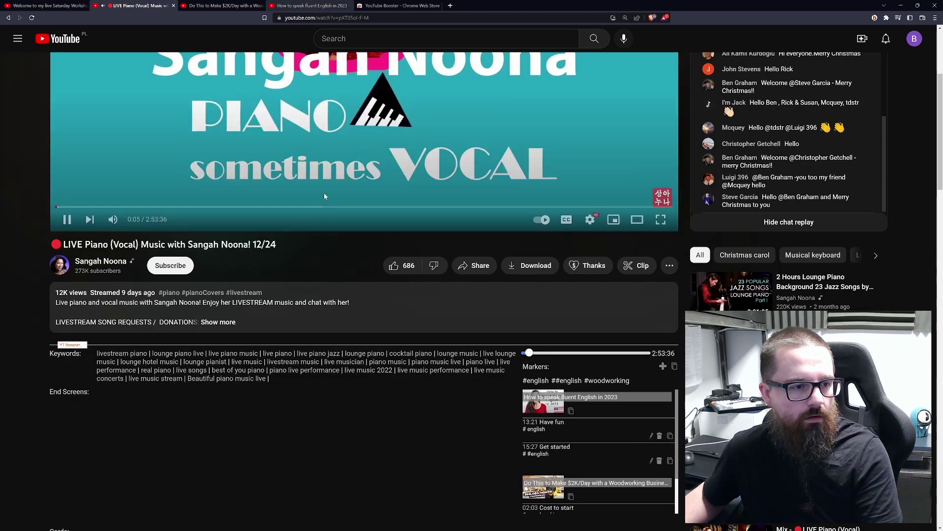
pyautogui.click(112, 219)
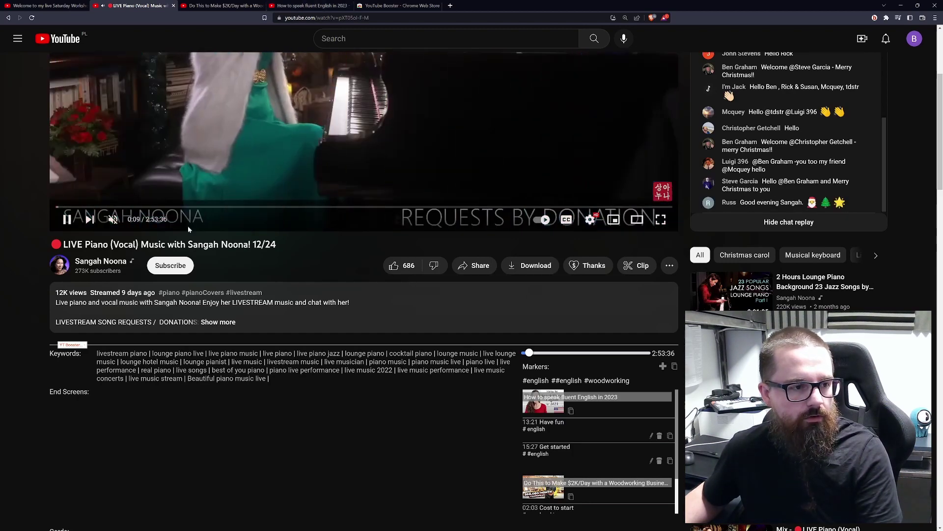
pyautogui.scroll(-7, 222, 228)
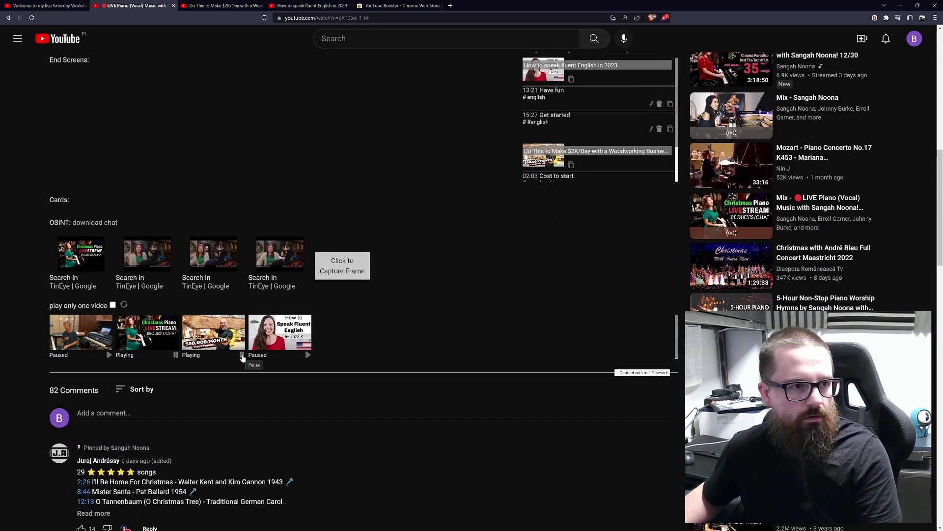
# Step: Rewind the woodworking video to the 'Story behind the shop' chapter and tick 'play only one video'
pyautogui.click(231, 332)
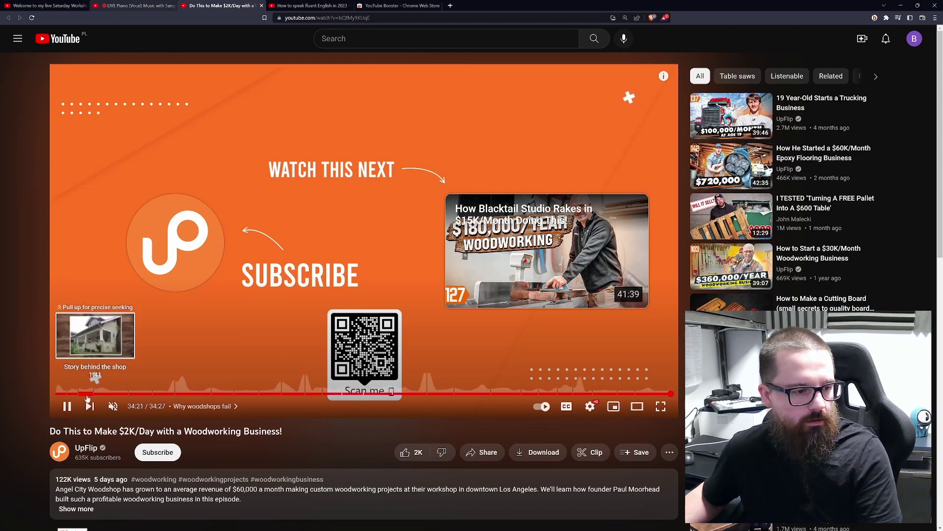
pyautogui.click(86, 394)
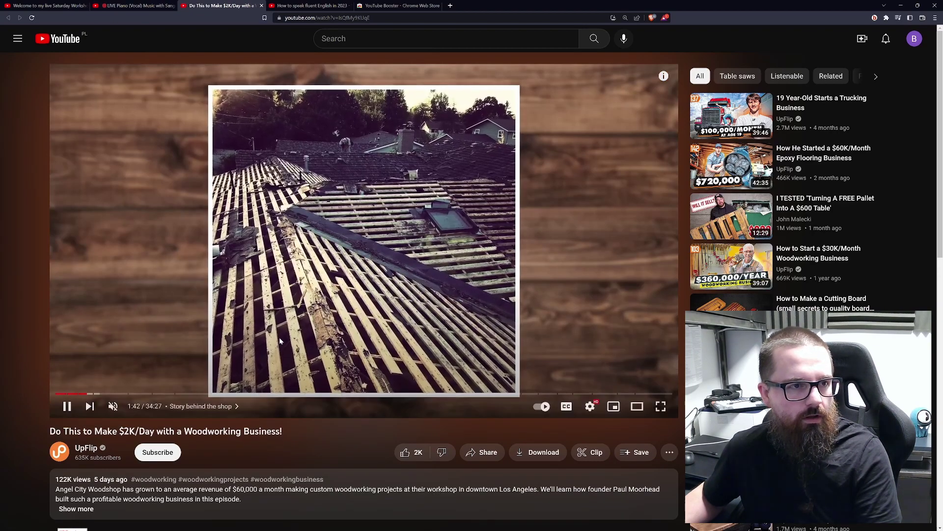
pyautogui.scroll(-4, 252, 78)
pyautogui.scroll(-6, 253, 77)
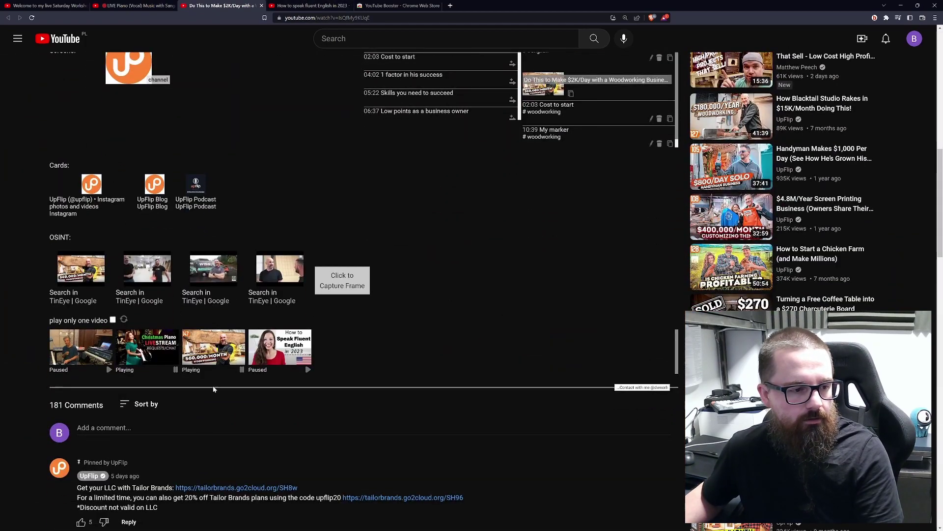
pyautogui.click(113, 321)
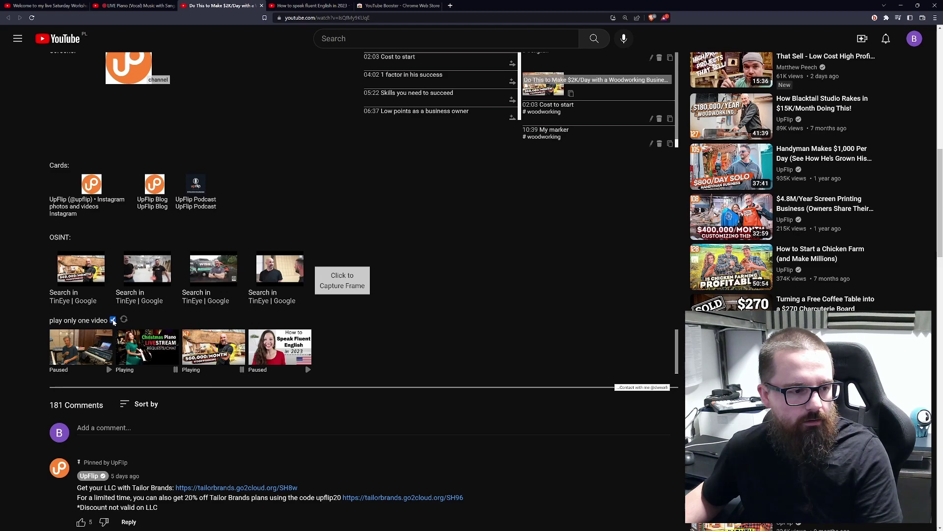
# Step: Pause and restart the piano livestream and the third video, confirming only one plays at a time
pyautogui.click(175, 369)
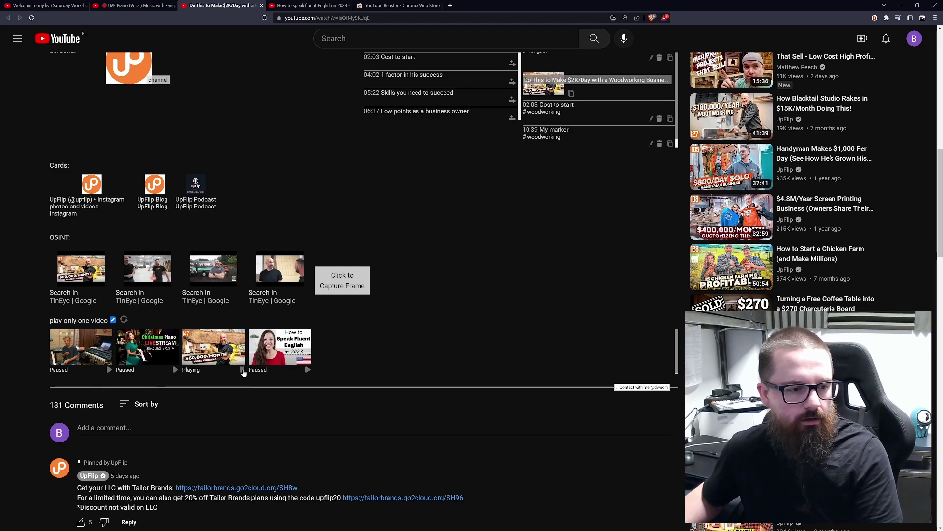
pyautogui.click(242, 369)
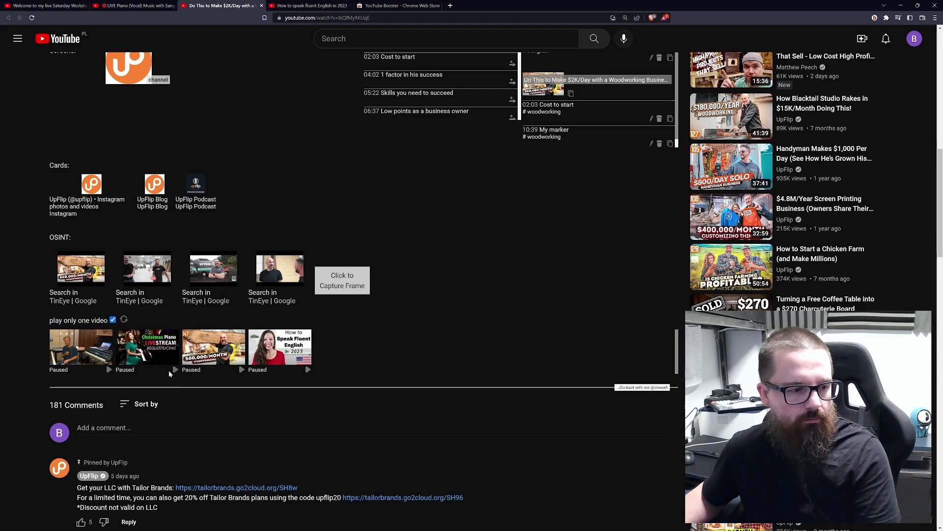
pyautogui.click(175, 370)
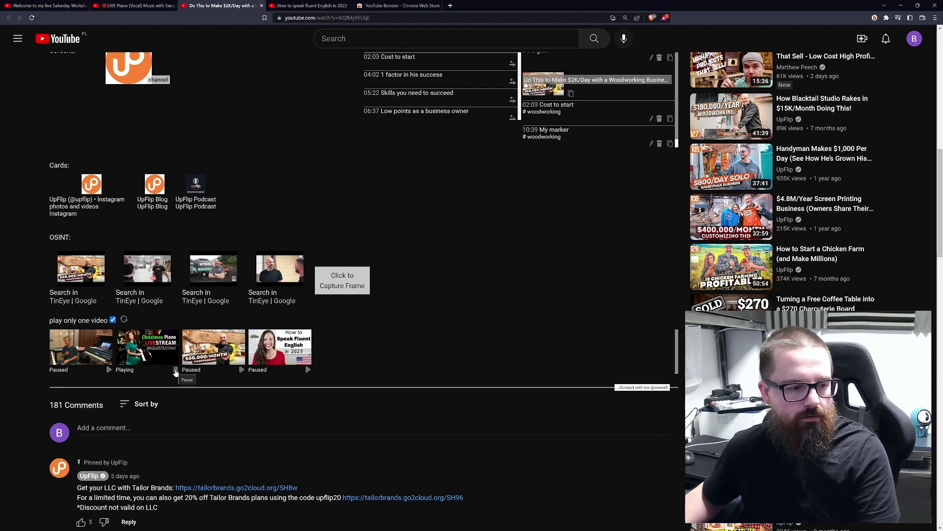
pyautogui.click(242, 369)
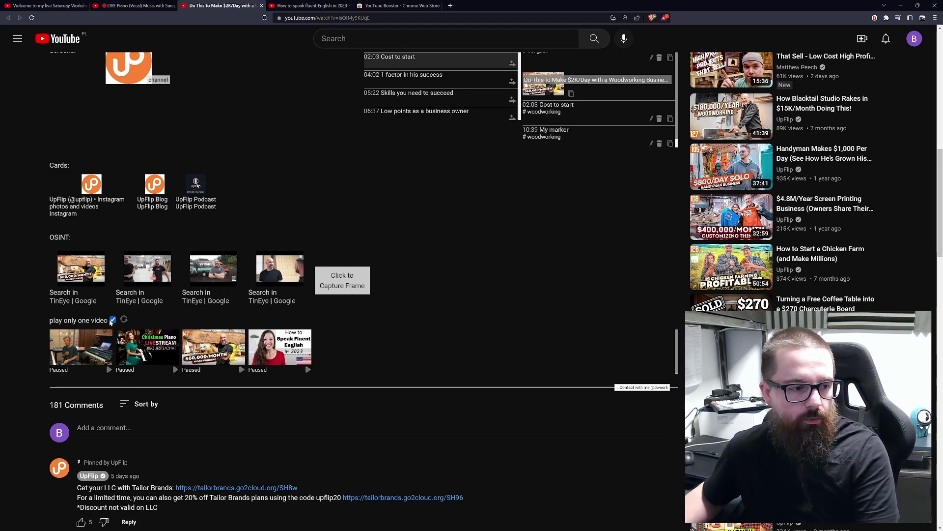
# Step: Open the Booster feature settings and start playing the woodworking video
pyautogui.click(875, 17)
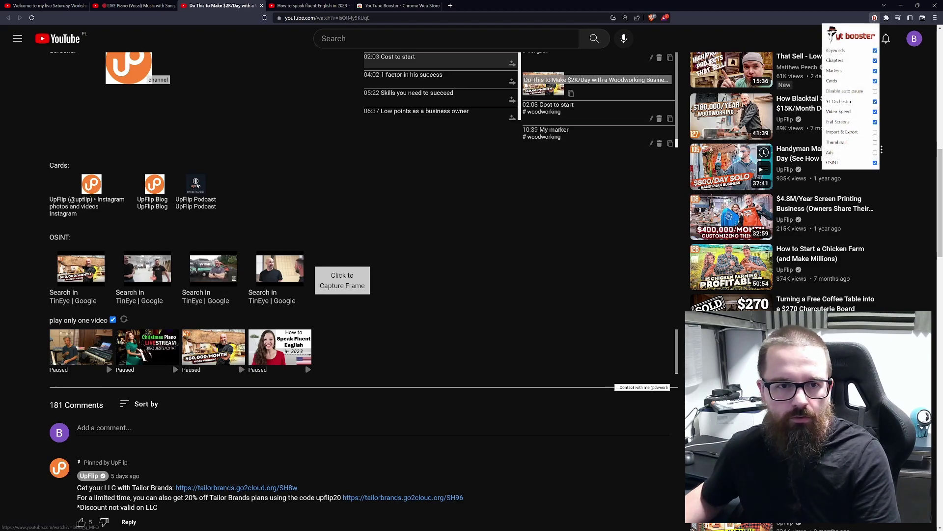
pyautogui.scroll(5, 618, 202)
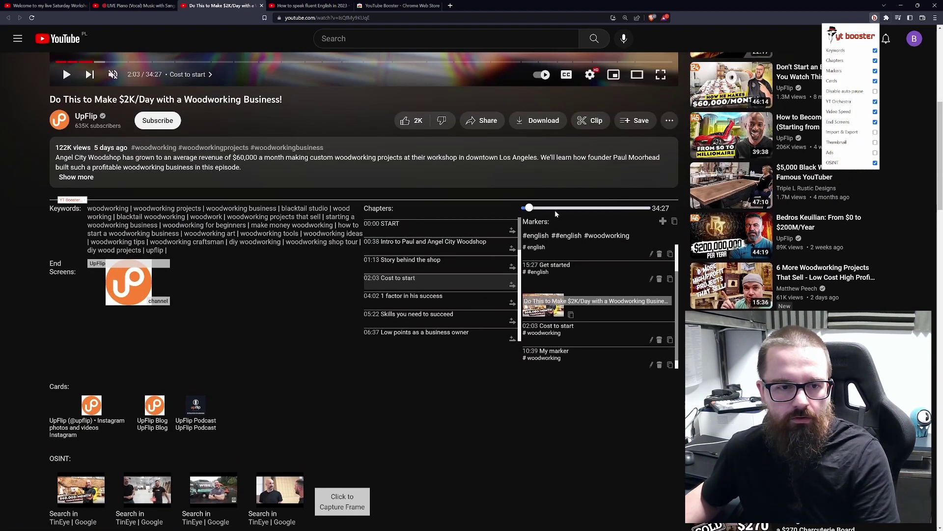
pyautogui.scroll(2, 578, 231)
pyautogui.click(68, 149)
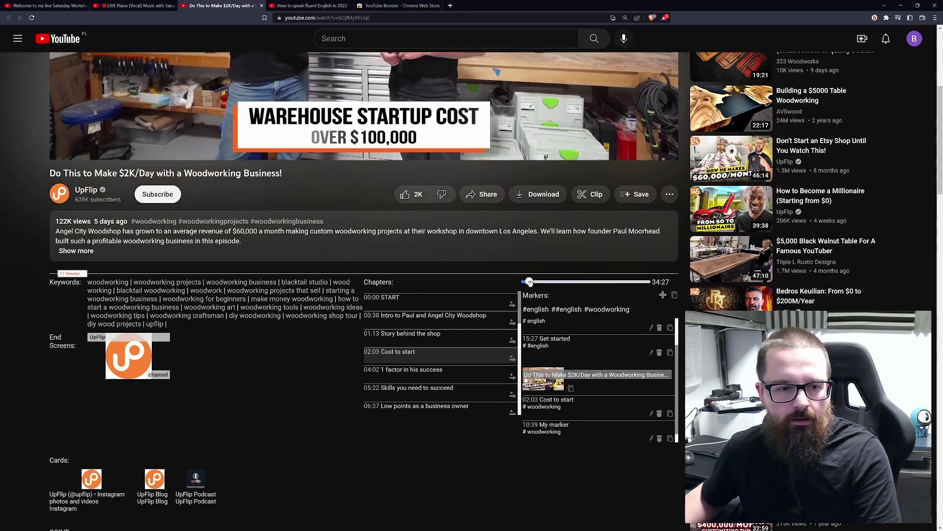
# Step: Raise the woodworking video's speed through 1.25, 1.75 and 2×, then reset it to 1×
pyautogui.moveTo(534, 285)
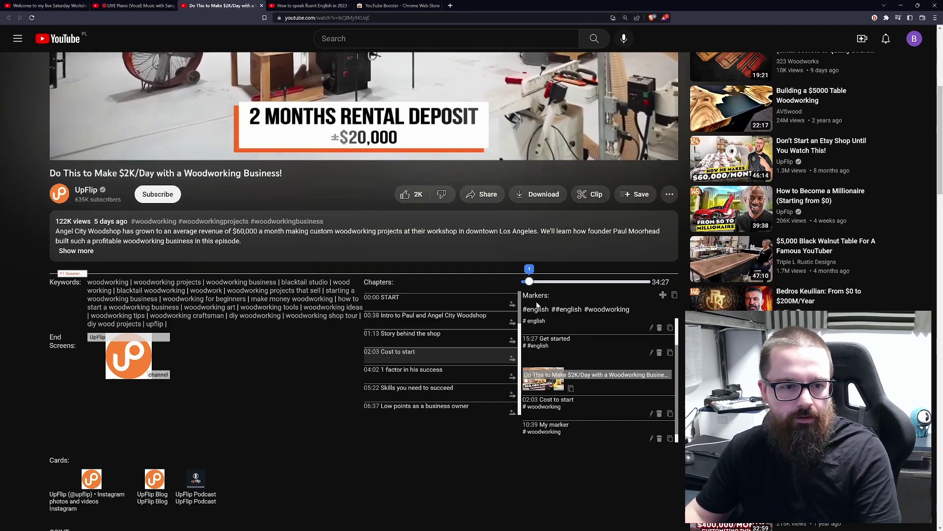
pyautogui.hotkey('shift', '.')
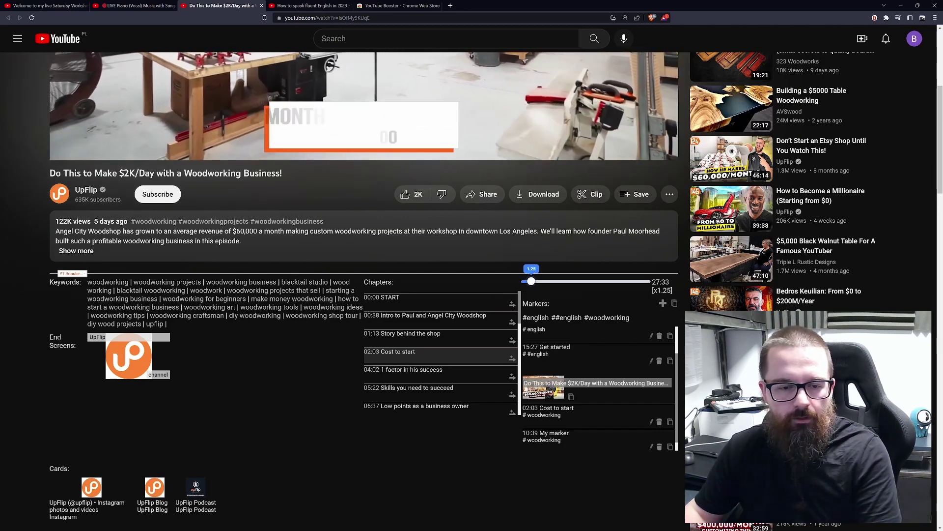
pyautogui.hotkey('shift', '.')
pyautogui.hotkey('shift', '.')
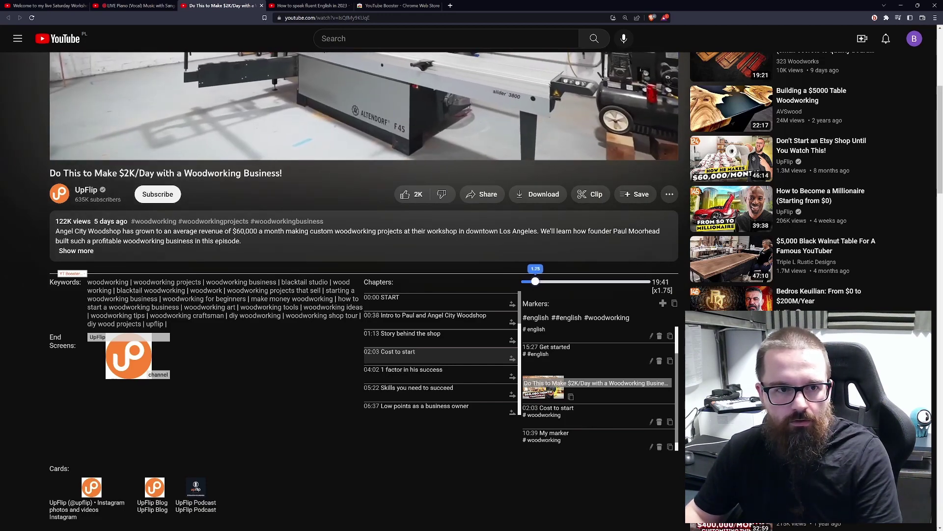
pyautogui.hotkey('shift', '.')
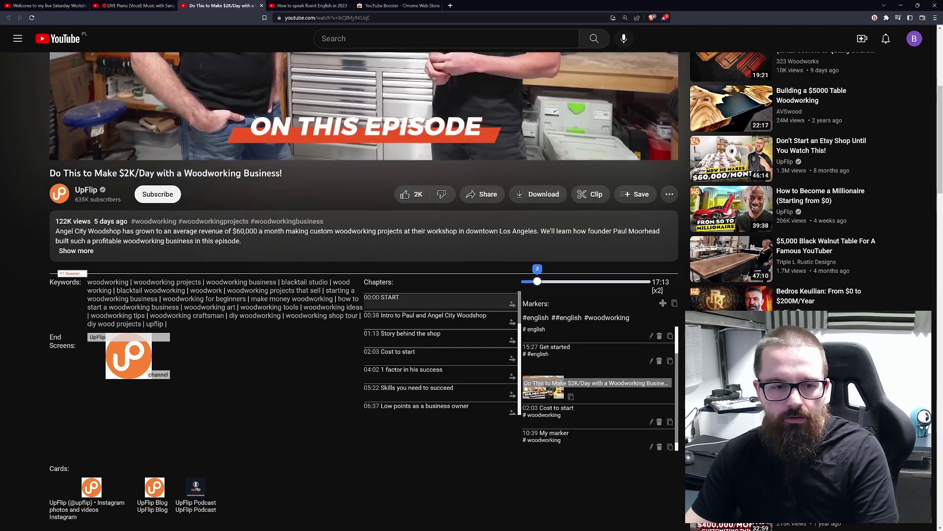
pyautogui.hotkey('shift', ',')
pyautogui.hotkey('shift', ',')
pyautogui.hotkey('shift', ',')
pyautogui.hotkey('shift', ',')
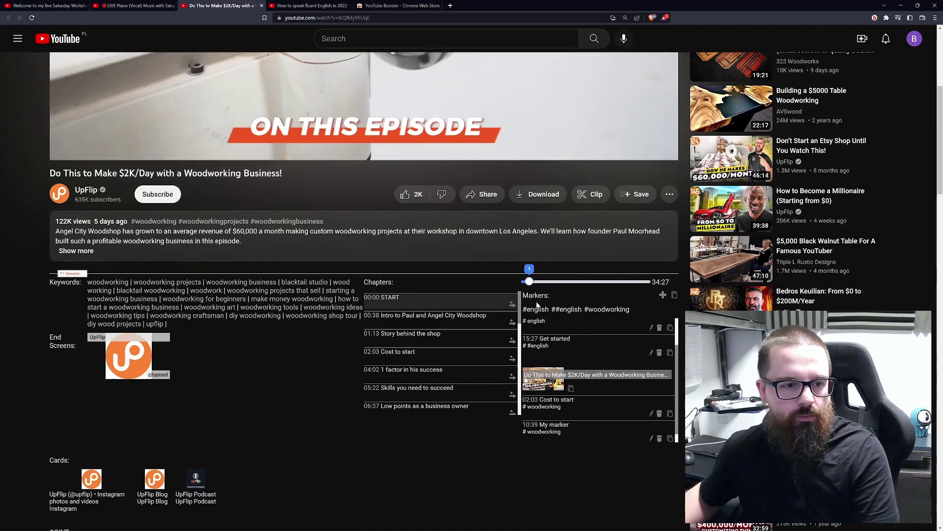
pyautogui.click(875, 18)
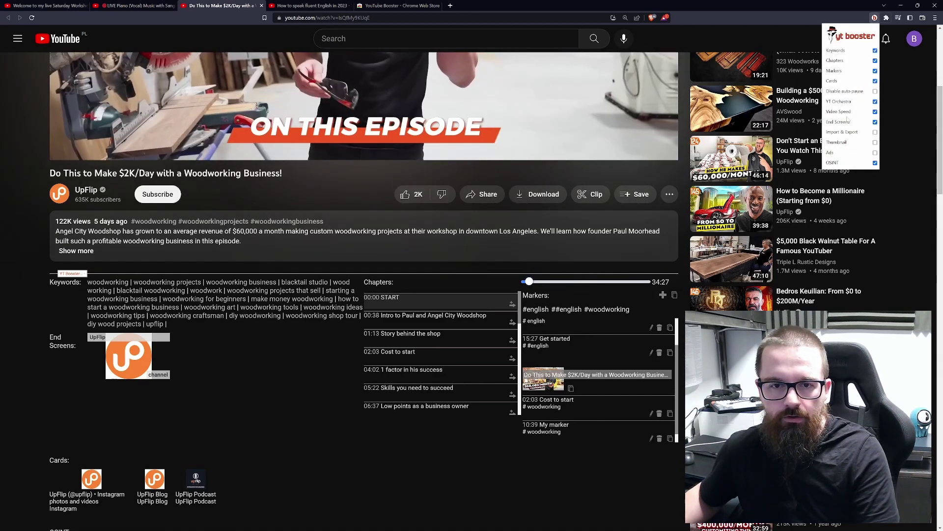
# Step: Enable Import & Export, pause the video, and export the markers to ytbooster-markers.txt
pyautogui.click(875, 132)
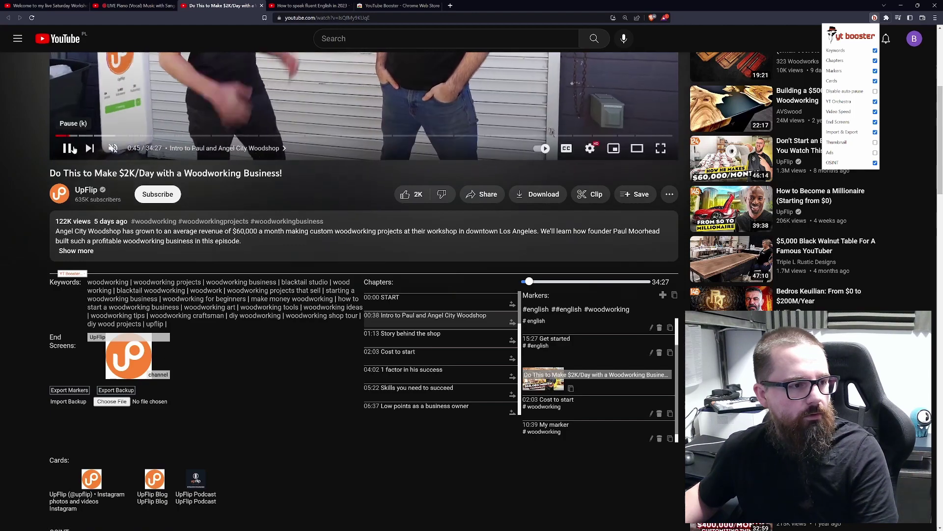
pyautogui.click(72, 149)
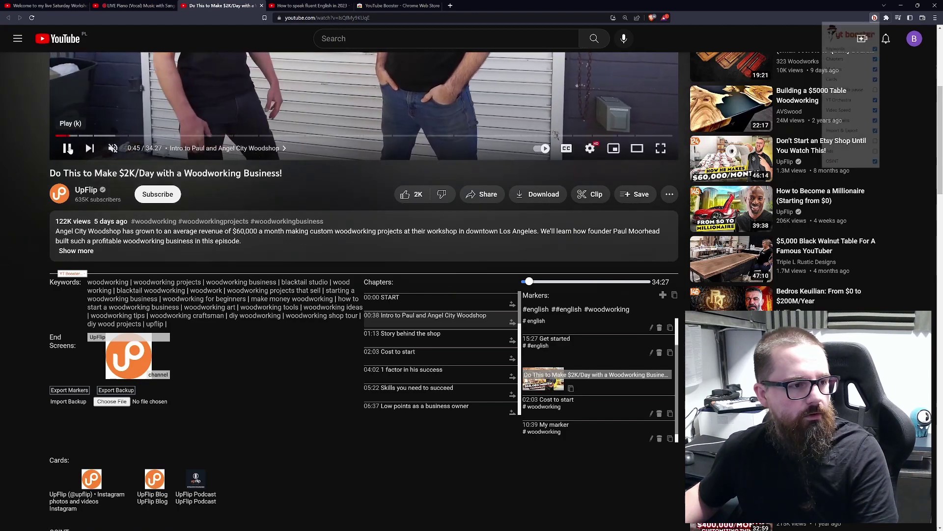
pyautogui.click(59, 390)
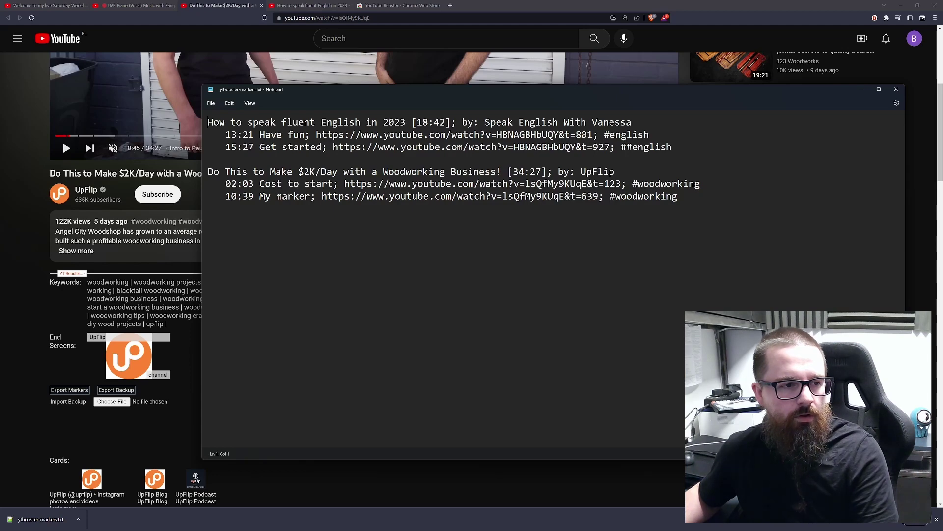
# Step: Highlight the 13:21 timestamp on line 2 of the markers list, then close Notepad
pyautogui.moveTo(226, 134); pyautogui.dragTo(672, 147)
pyautogui.rightClick(739, 201)
pyautogui.click(692, 218)
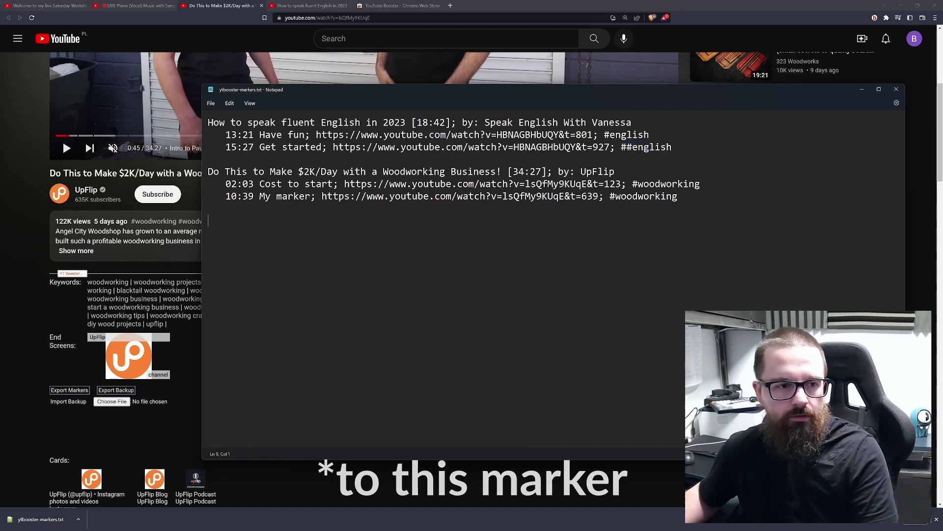
pyautogui.hotkey('alt', 'F4')
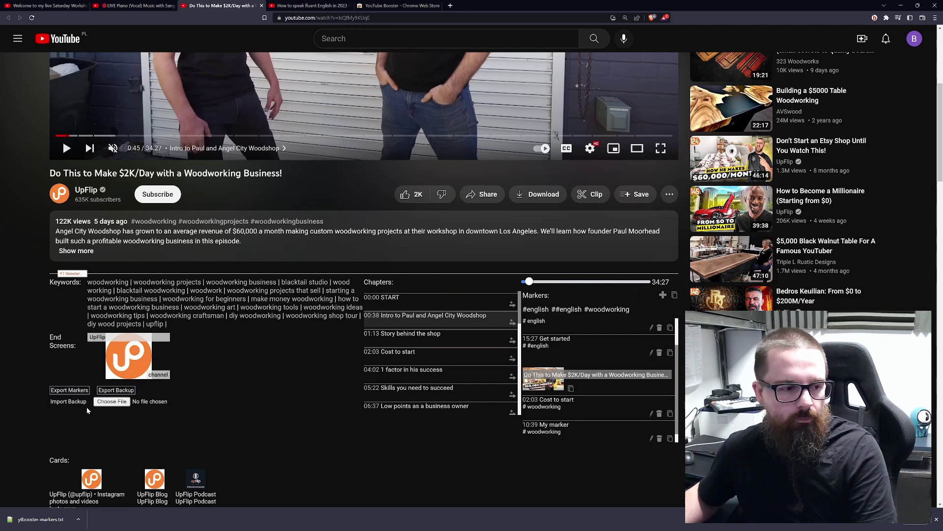
# Step: Export the Booster backup ytbooster-backup-1_3_2023.json and scroll through its markers, uiSettings and features
pyautogui.rightClick(88, 406)
pyautogui.click(85, 429)
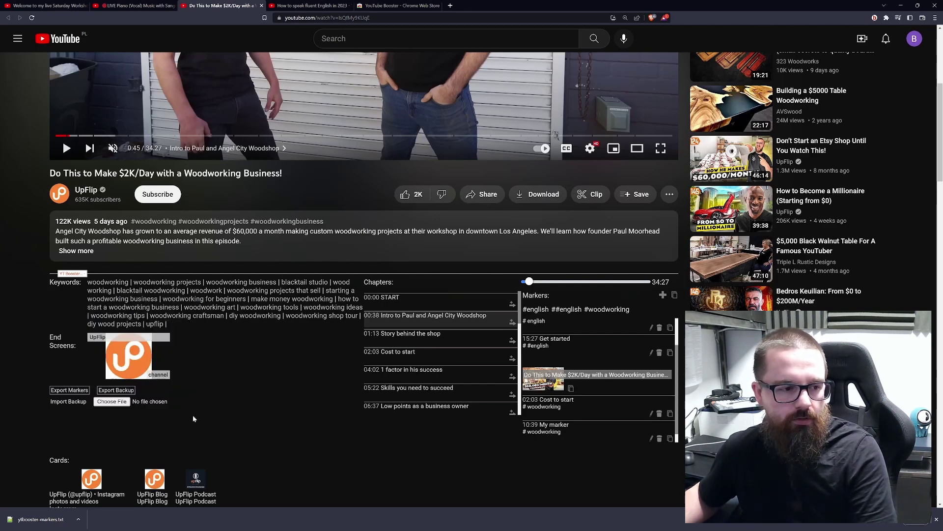
pyautogui.click(109, 390)
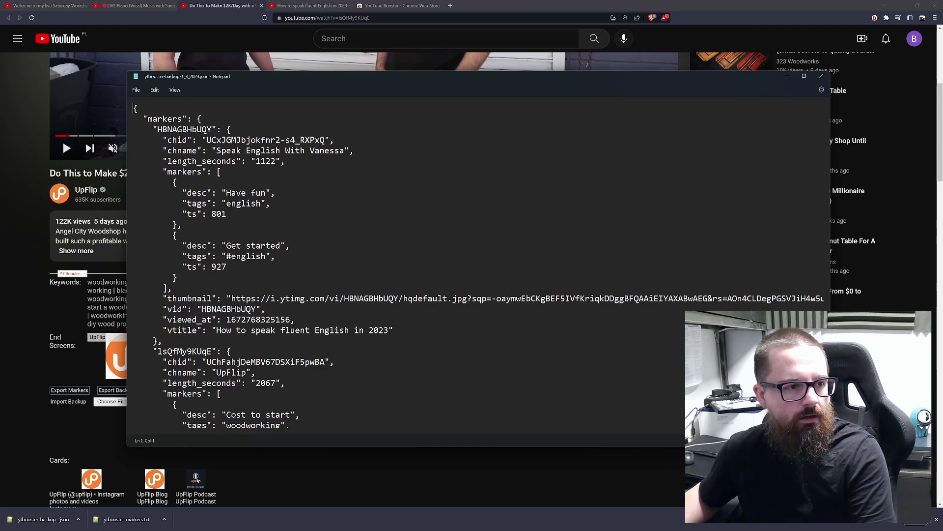
pyautogui.scroll(-12, 481, 265)
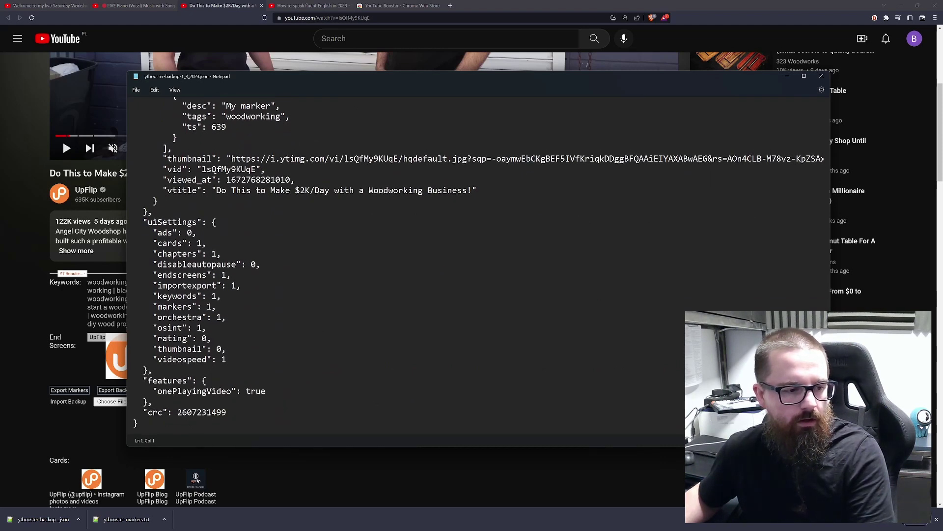
pyautogui.scroll(9, 482, 265)
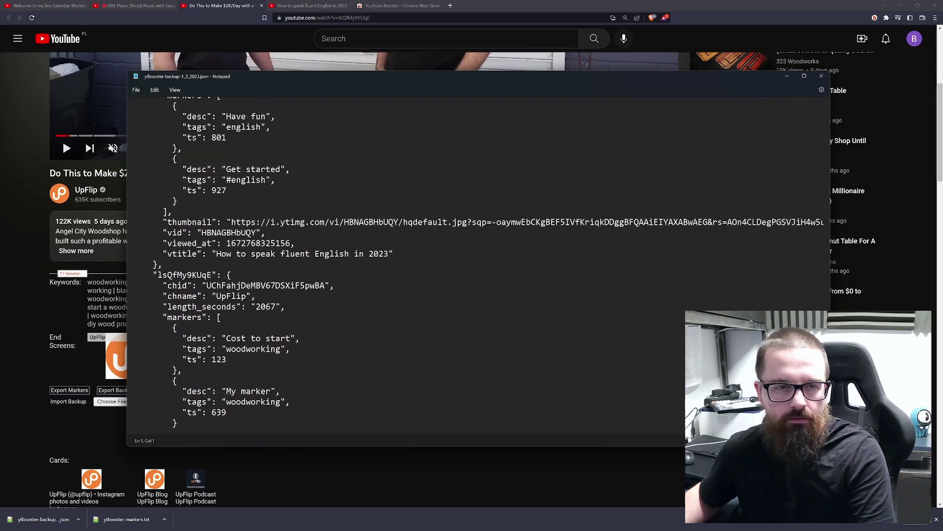
pyautogui.scroll(3, 482, 265)
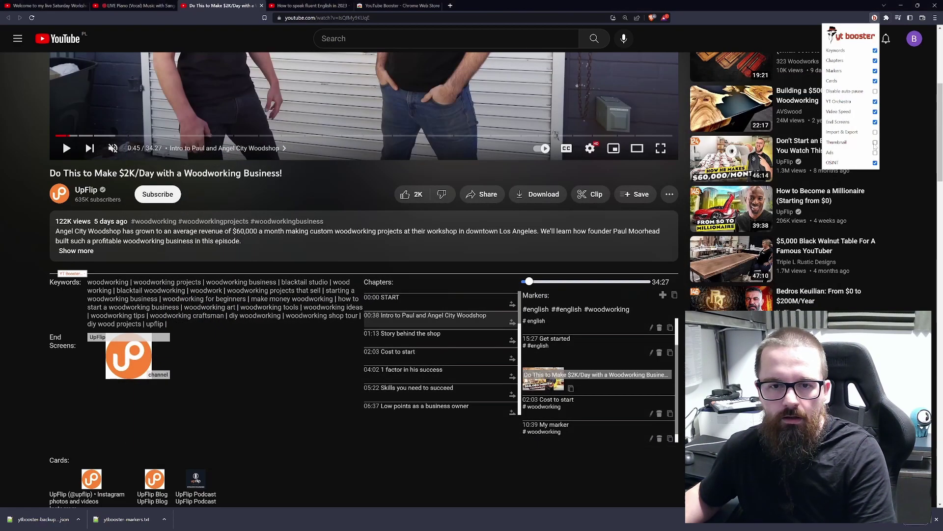
# Step: Turn the panel's Thumbnail section on and off, then do the same for Ads
pyautogui.click(875, 142)
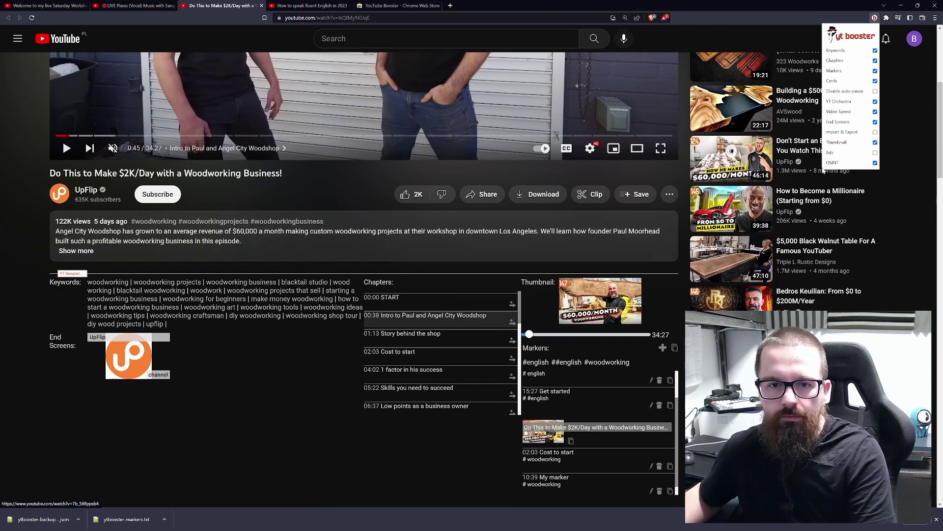
pyautogui.click(875, 142)
pyautogui.click(875, 152)
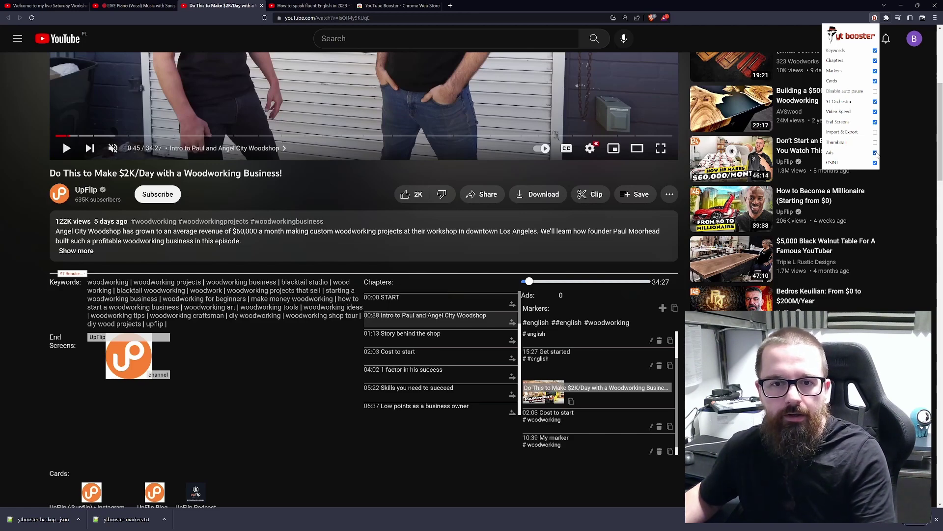
pyautogui.click(875, 153)
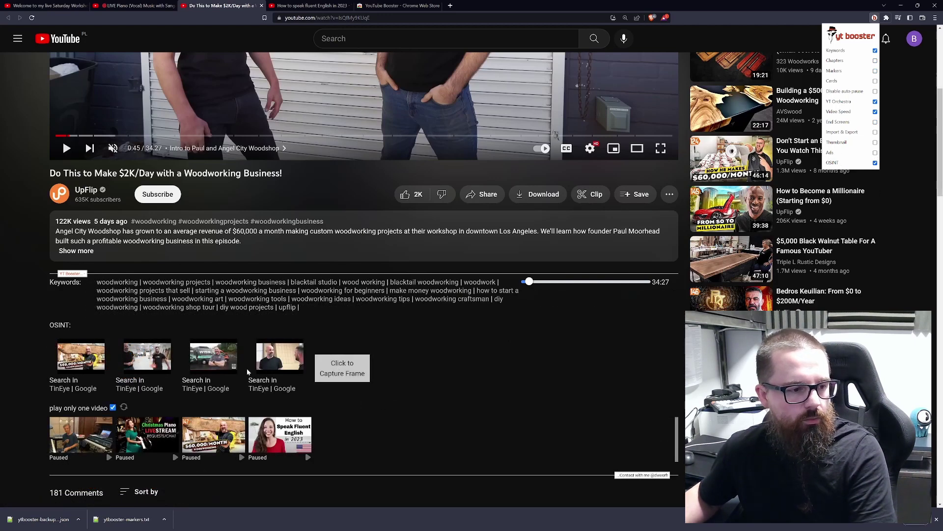
# Step: Reverse-search the first OSINT frame on TinEye, note its 0 matches, and close the results
pyautogui.scroll(1, 247, 372)
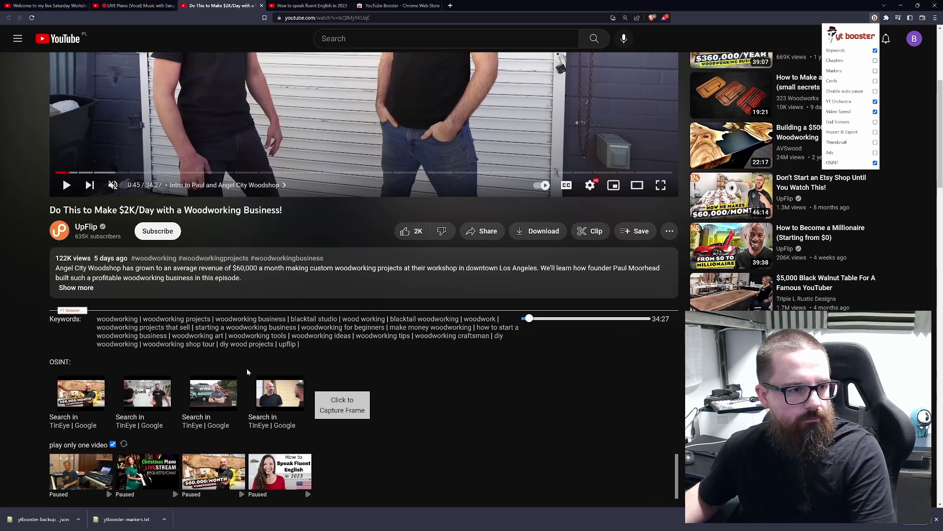
pyautogui.scroll(-2, 248, 372)
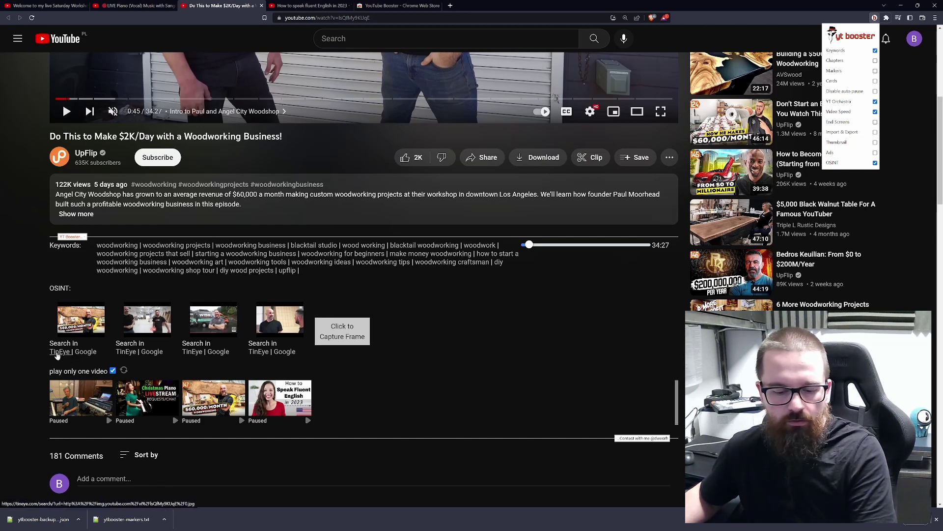
pyautogui.click(57, 355)
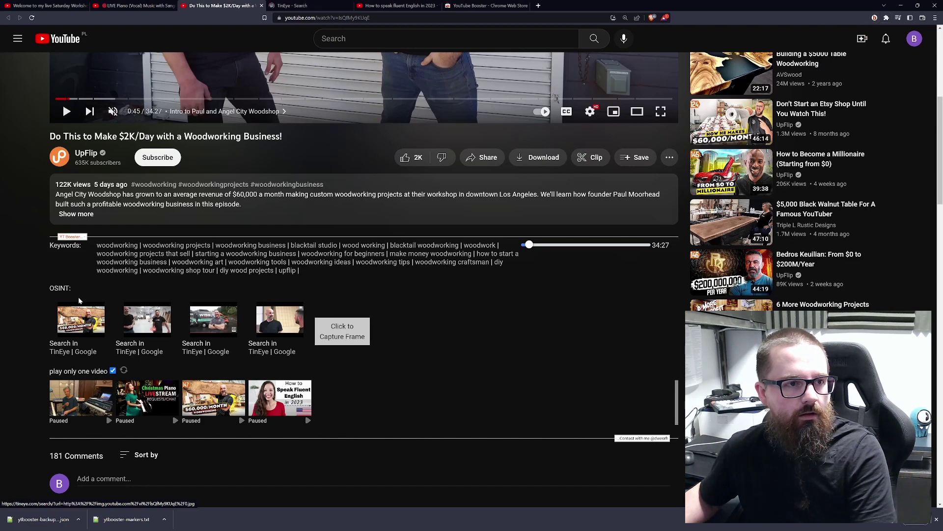
pyautogui.click(297, 6)
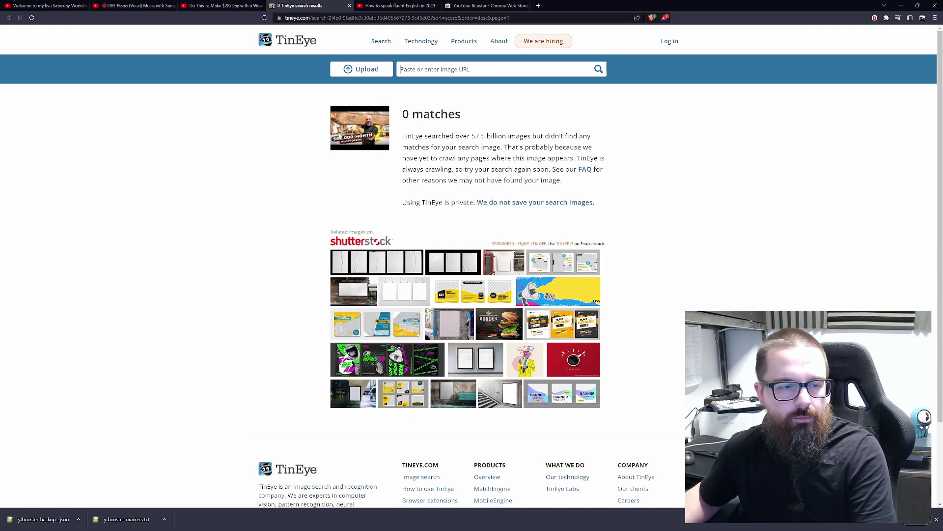
pyautogui.click(351, 5)
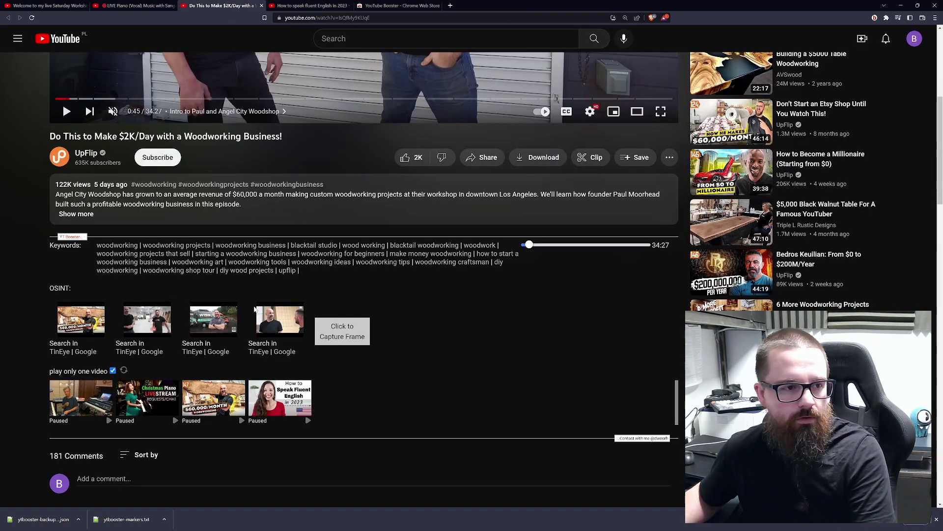
# Step: Seek the woodworking video to 17:08 and capture the sawstop frame for OSINT
pyautogui.scroll(2, 255, 309)
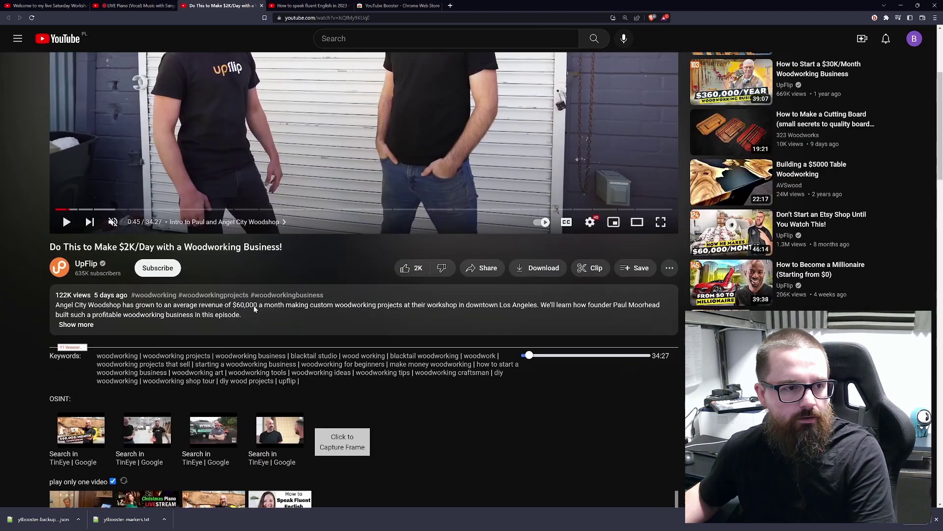
pyautogui.click(362, 210)
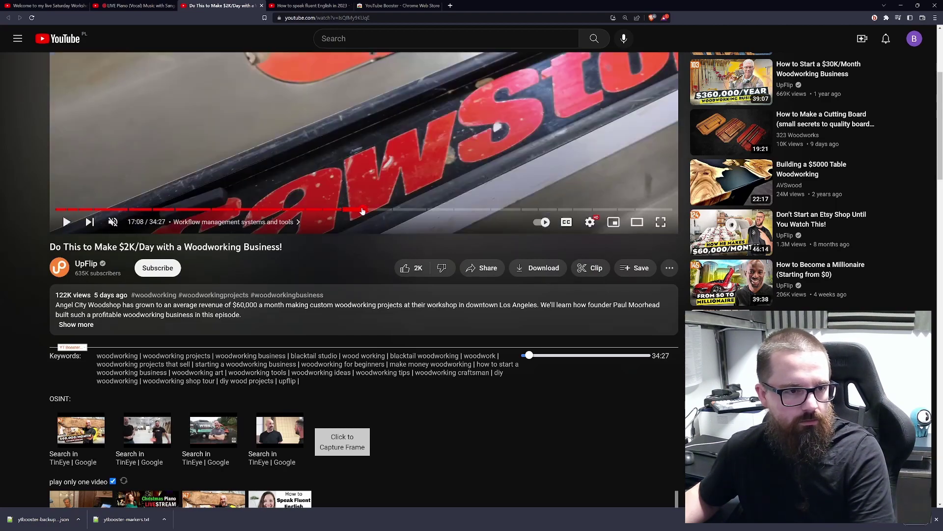
pyautogui.scroll(3, 352, 342)
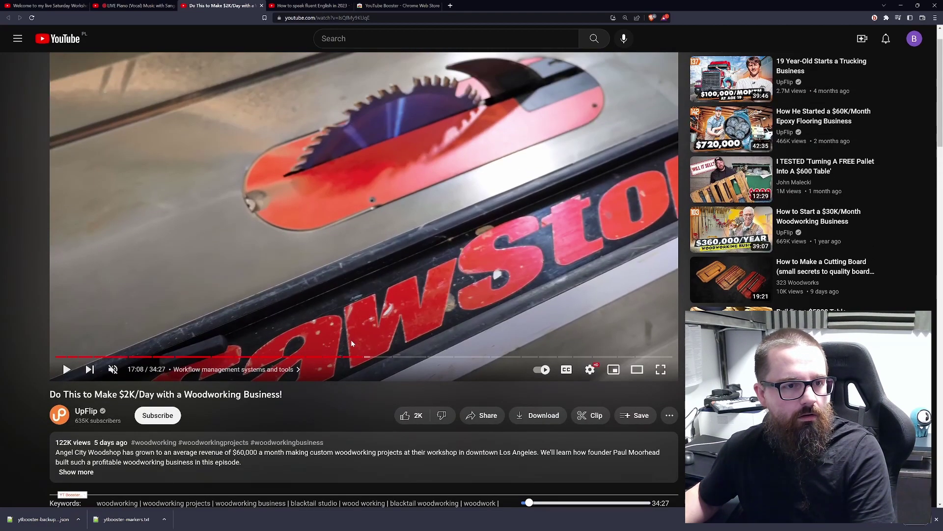
pyautogui.scroll(-4, 350, 340)
pyautogui.click(342, 404)
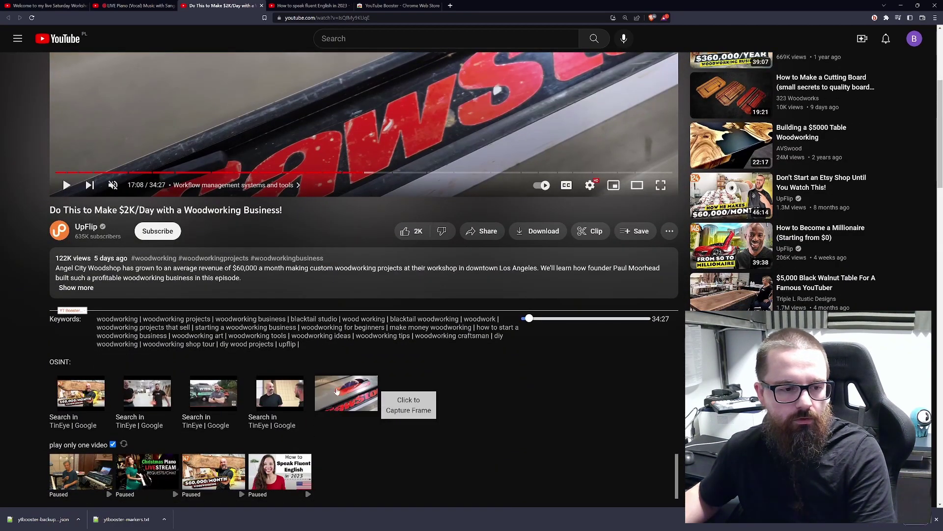
pyautogui.rightClick(336, 391)
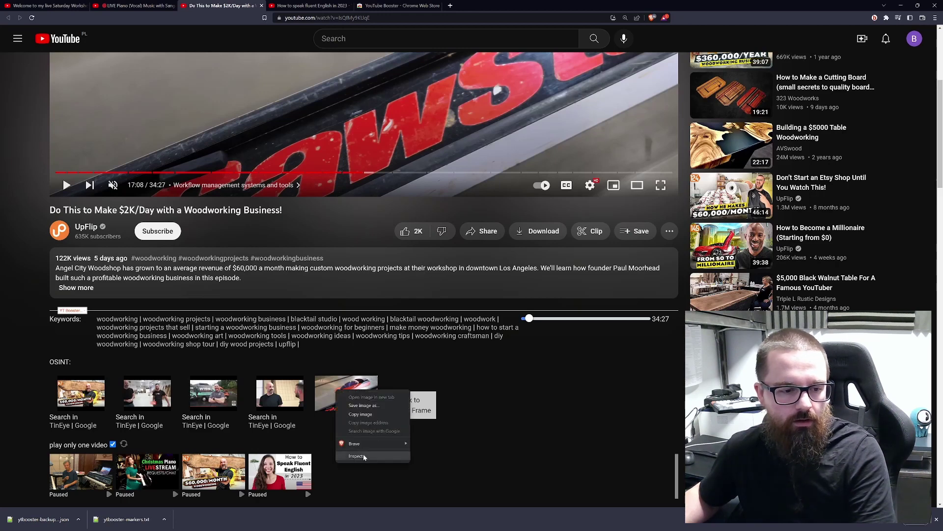
pyautogui.click(413, 369)
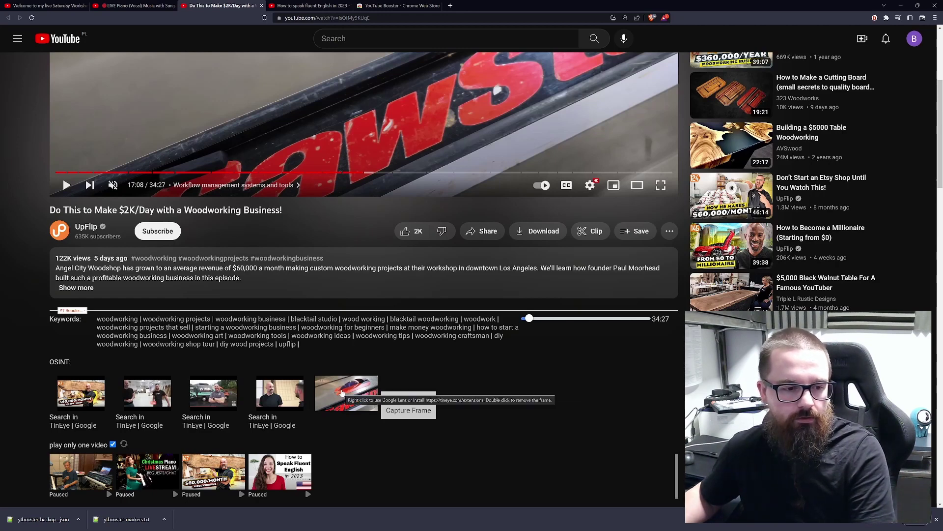
# Step: Capture a second frame at 20:01, then delete both captured frames
pyautogui.click(414, 172)
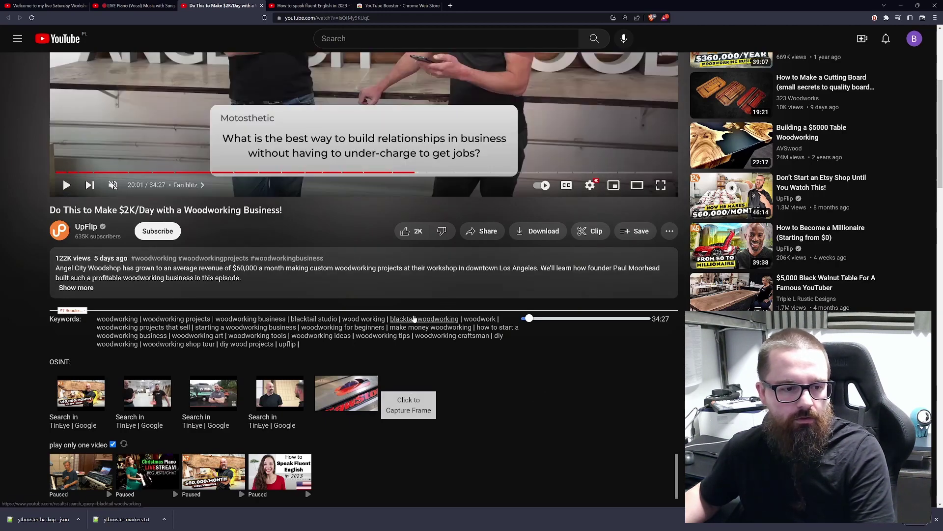
pyautogui.click(419, 412)
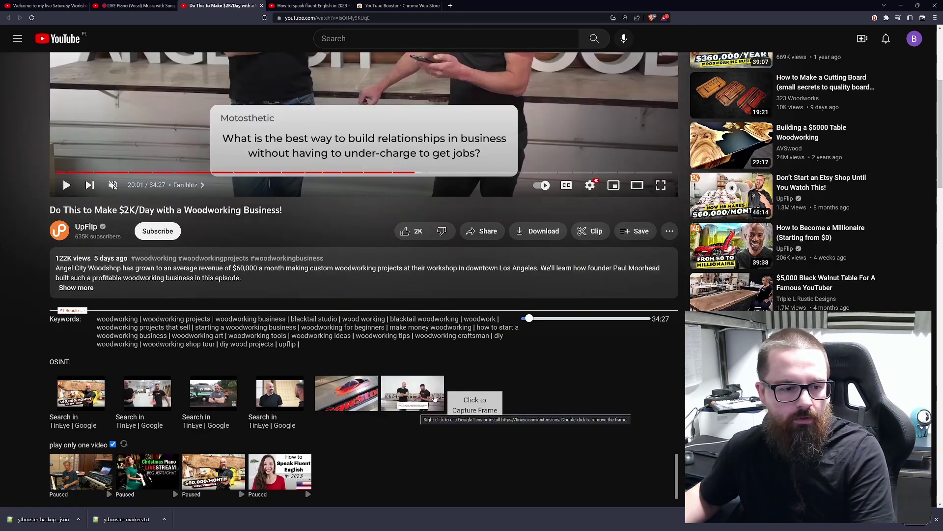
pyautogui.doubleClick(415, 389)
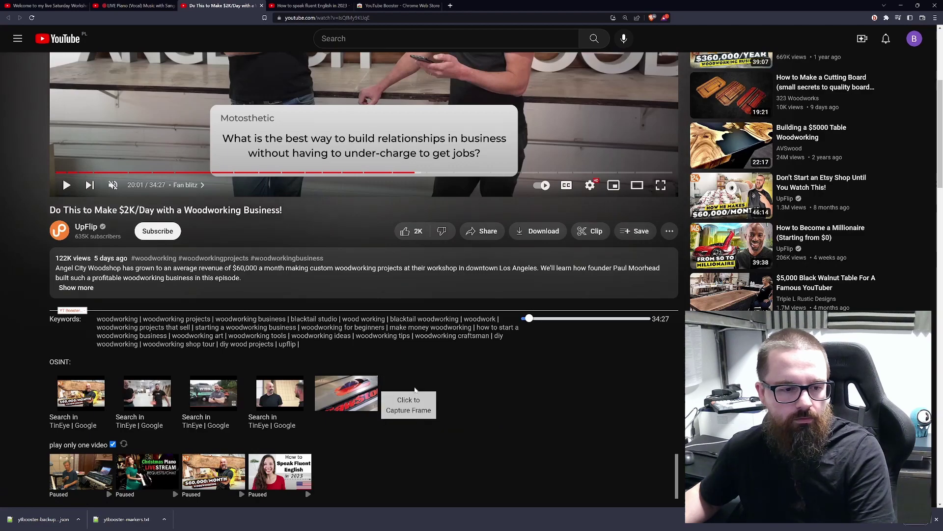
pyautogui.doubleClick(354, 399)
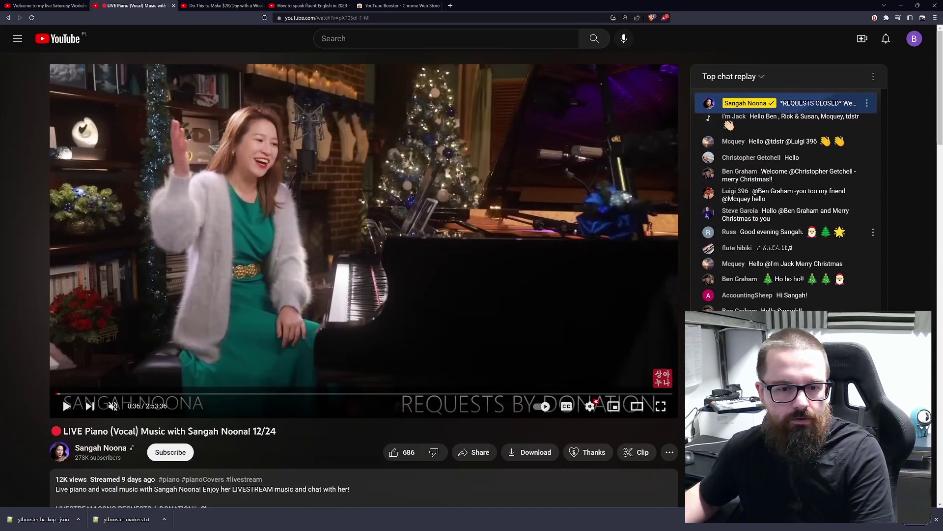
# Step: Download the livestream's chat replay as ytbooster-chat-export.txt from the OSINT 'download chat' link
pyautogui.scroll(-3, 633, 252)
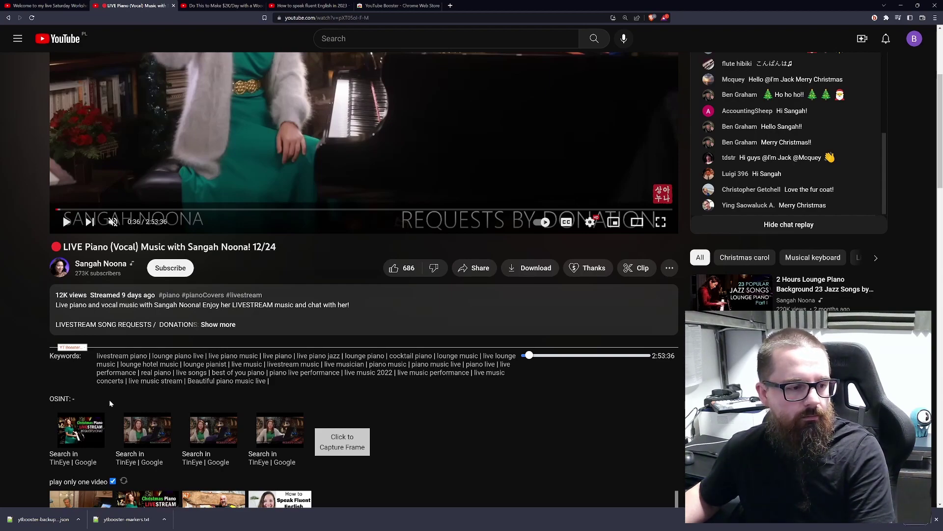
pyautogui.click(109, 399)
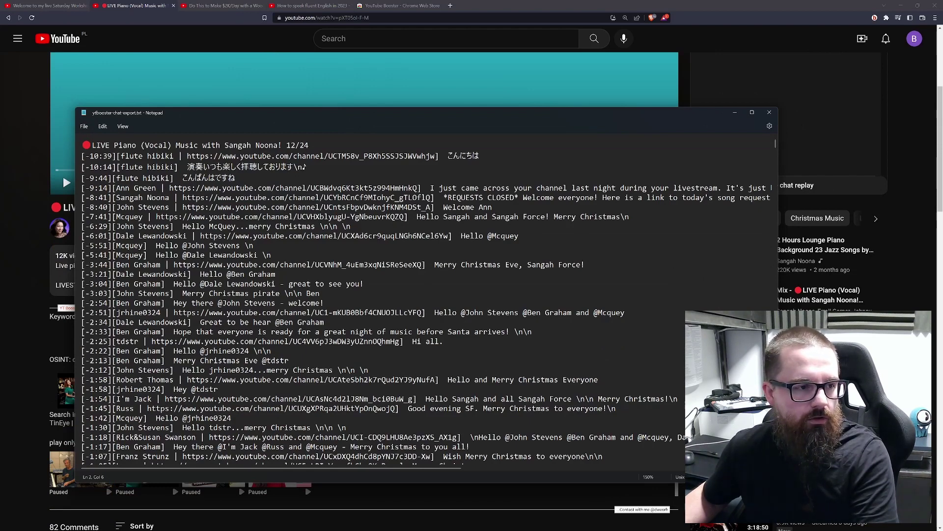
# Step: Select the first chat entry's timestamp, chatter name and channel link in the log
pyautogui.moveTo(96, 156); pyautogui.dragTo(114, 155)
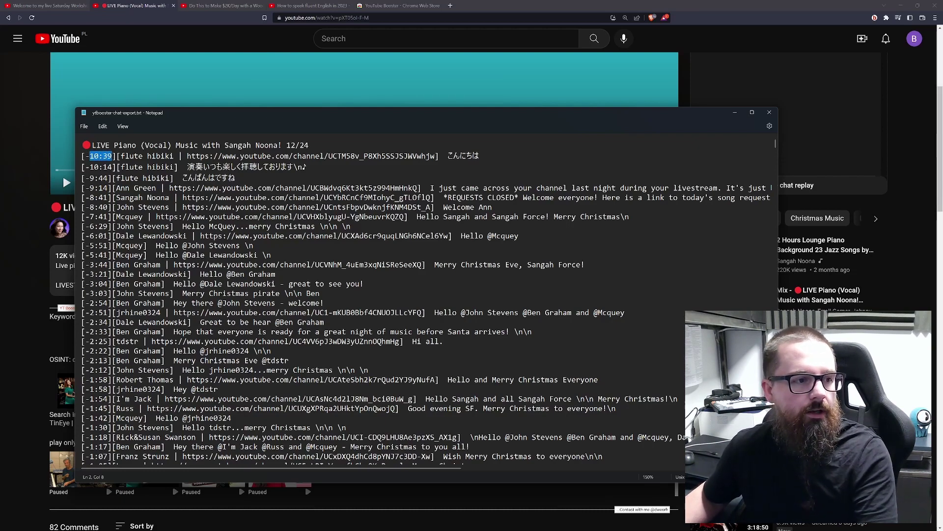
pyautogui.moveTo(179, 156); pyautogui.dragTo(439, 156)
pyautogui.moveTo(121, 156); pyautogui.dragTo(173, 156)
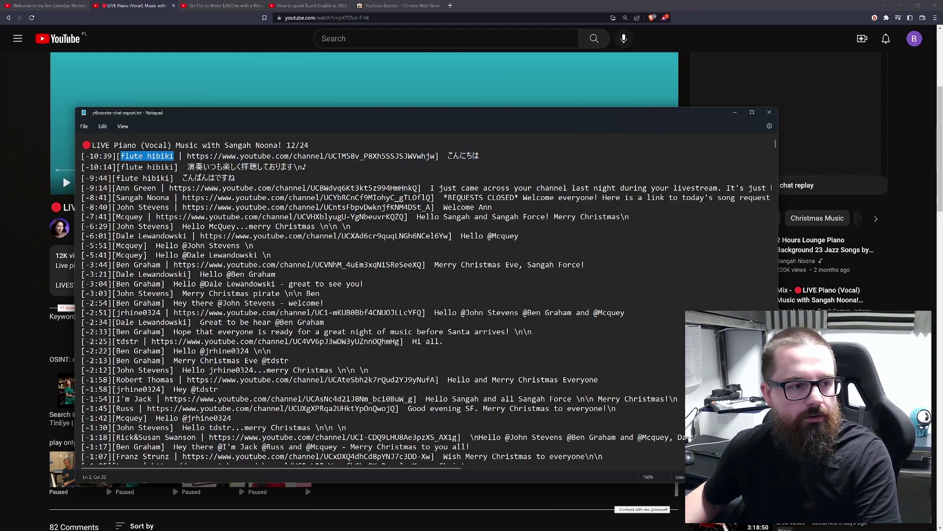
pyautogui.moveTo(187, 155); pyautogui.dragTo(435, 156)
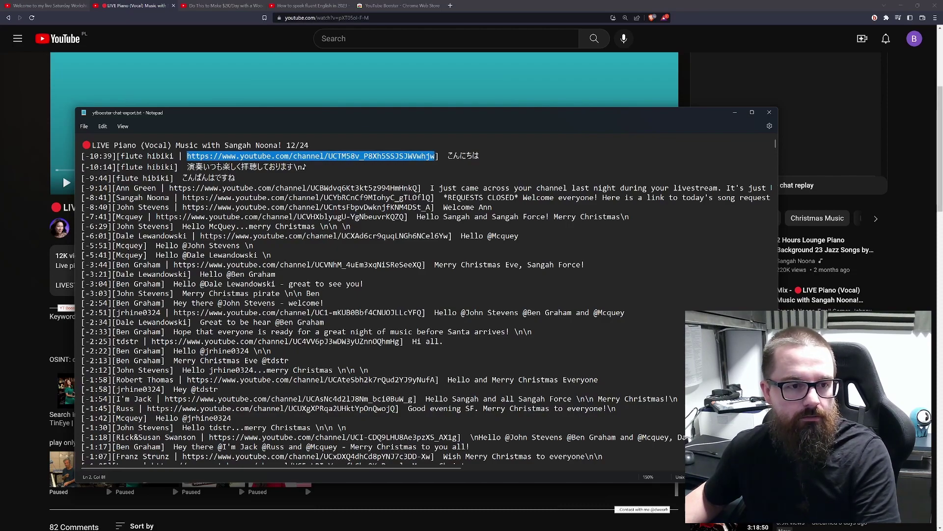
pyautogui.click(172, 167)
# Step: Scroll through the chat log, then close Notepad to return to the piano livestream
pyautogui.scroll(-20, 384, 299)
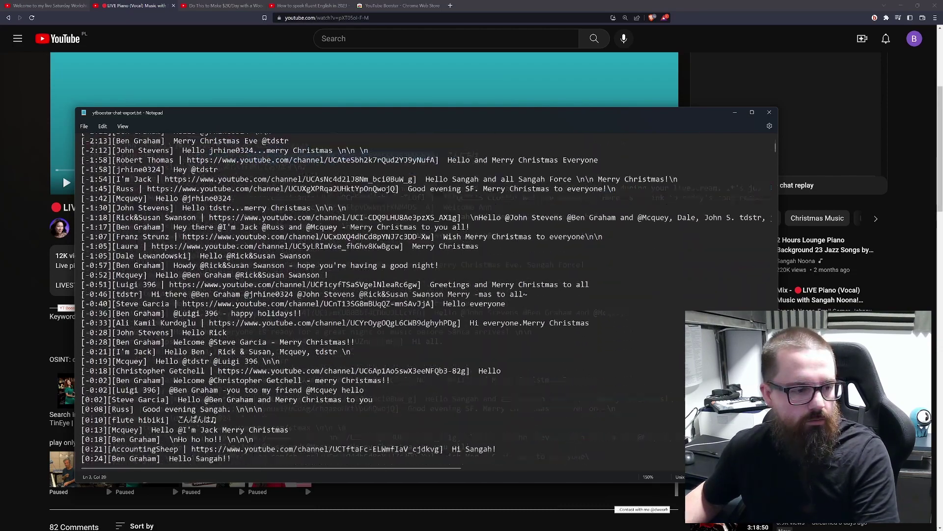
pyautogui.scroll(-20, 383, 300)
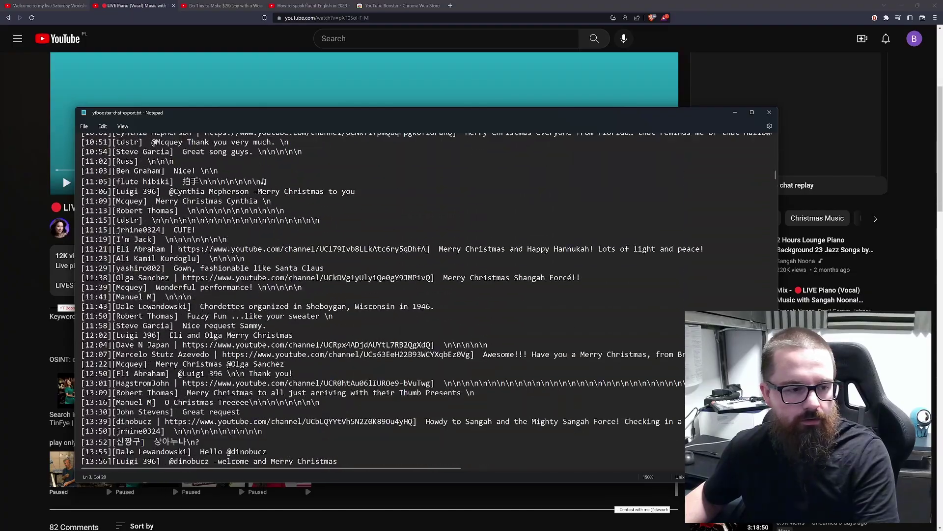
pyautogui.scroll(-10, 383, 299)
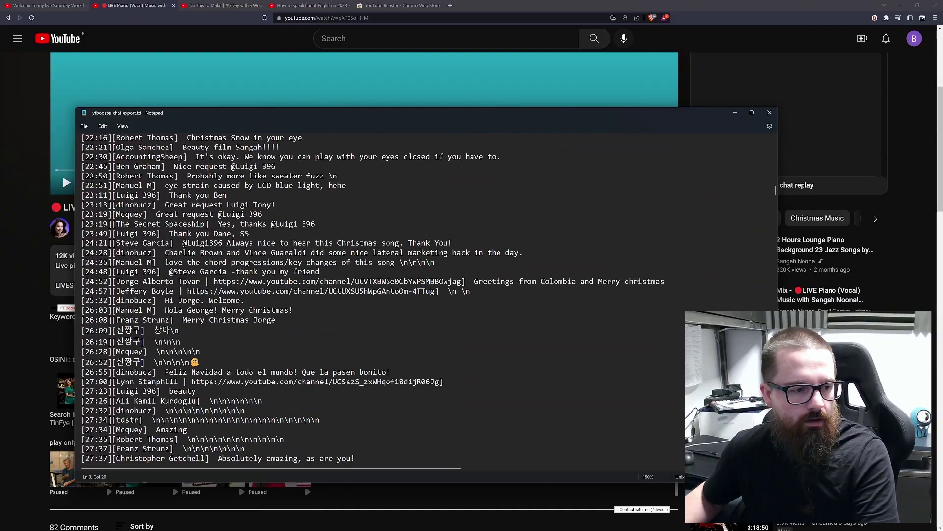
pyautogui.scroll(1, 384, 300)
pyautogui.scroll(6, 383, 300)
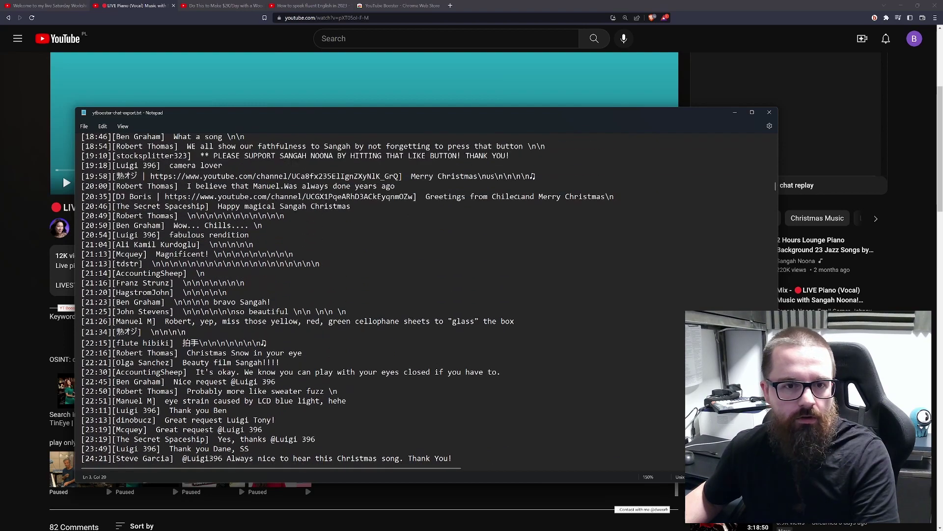
pyautogui.hotkey('alt', 'F4')
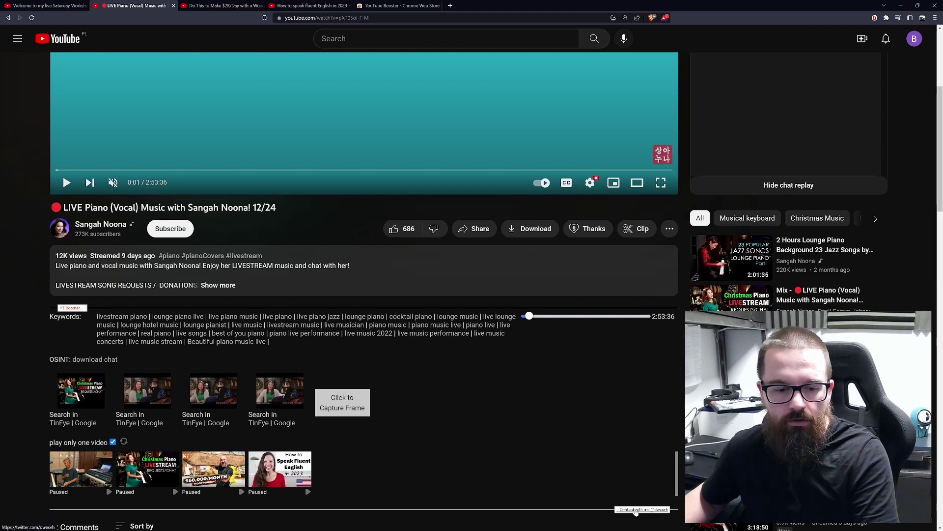
pyautogui.scroll(-2, 649, 521)
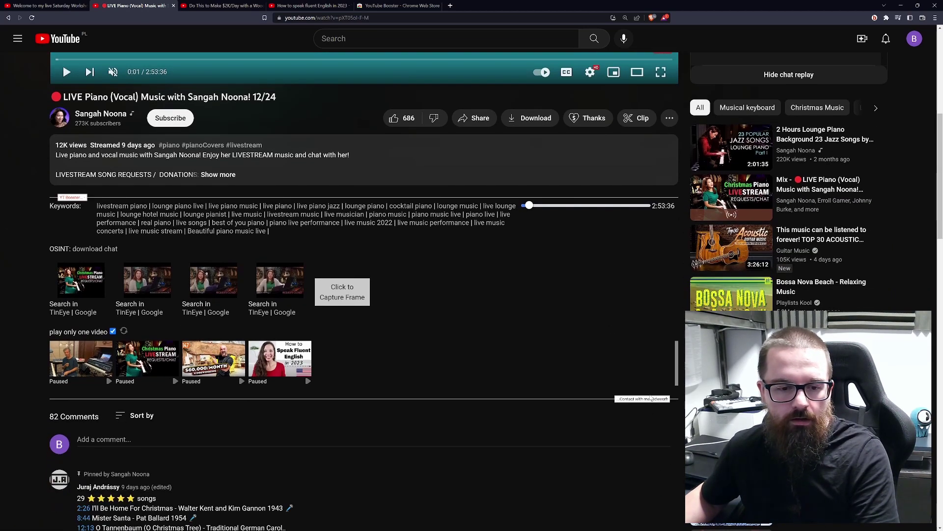
pyautogui.scroll(3, 618, 408)
pyautogui.scroll(-2, 618, 408)
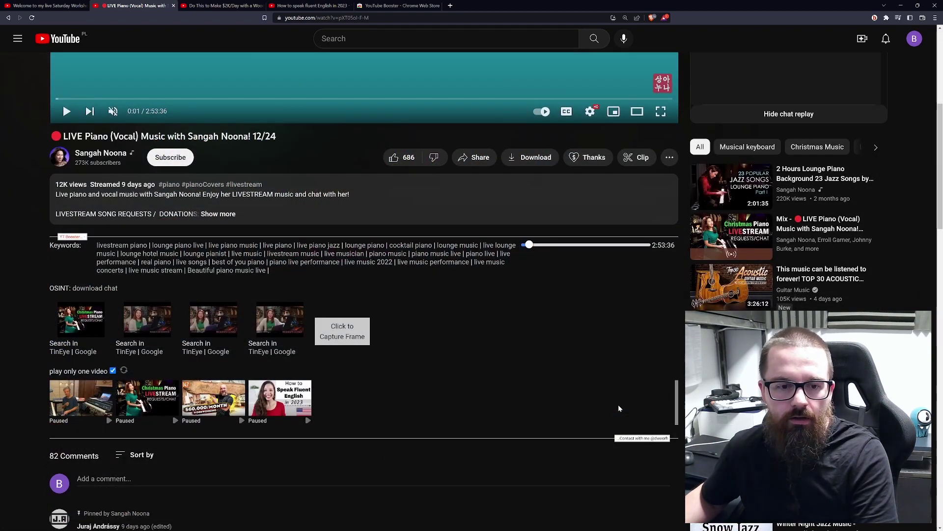